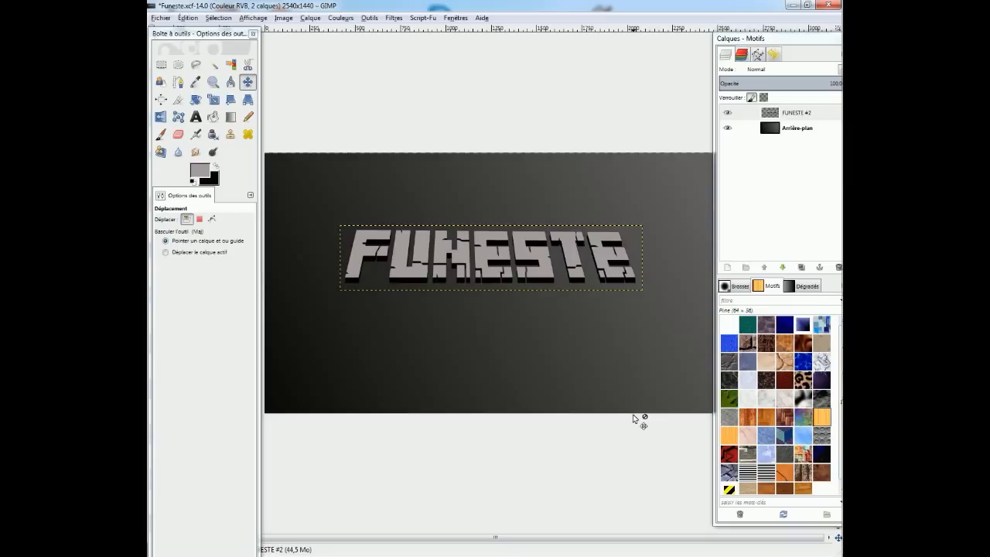
Step: Move the FUNESTE text layer slightly up and to the left on its dark background
drag(513, 251, 501, 283)
drag(535, 214, 561, 177)
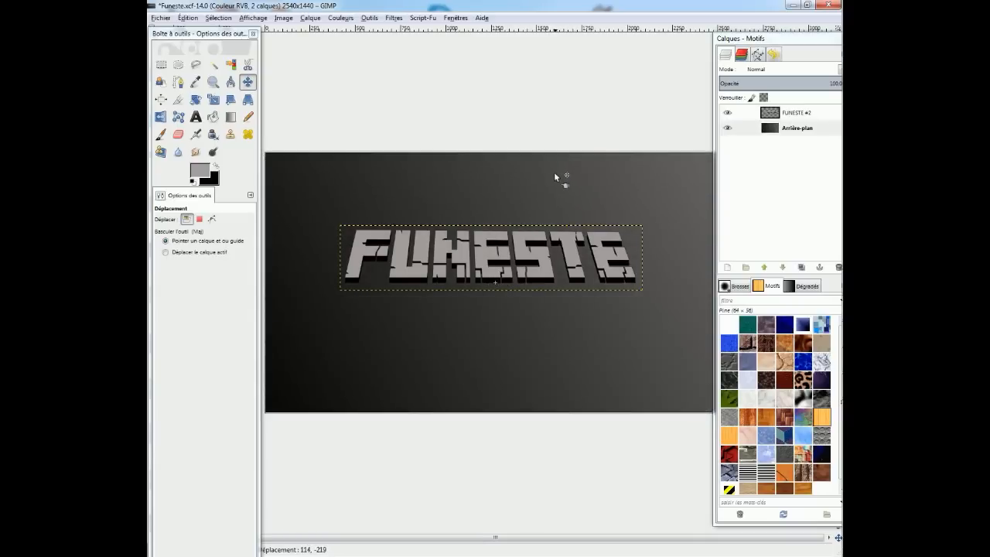
mouse_move(502, 257)
mouse_down()
mouse_move(501, 246)
mouse_move(499, 287)
mouse_move(495, 253)
mouse_up()
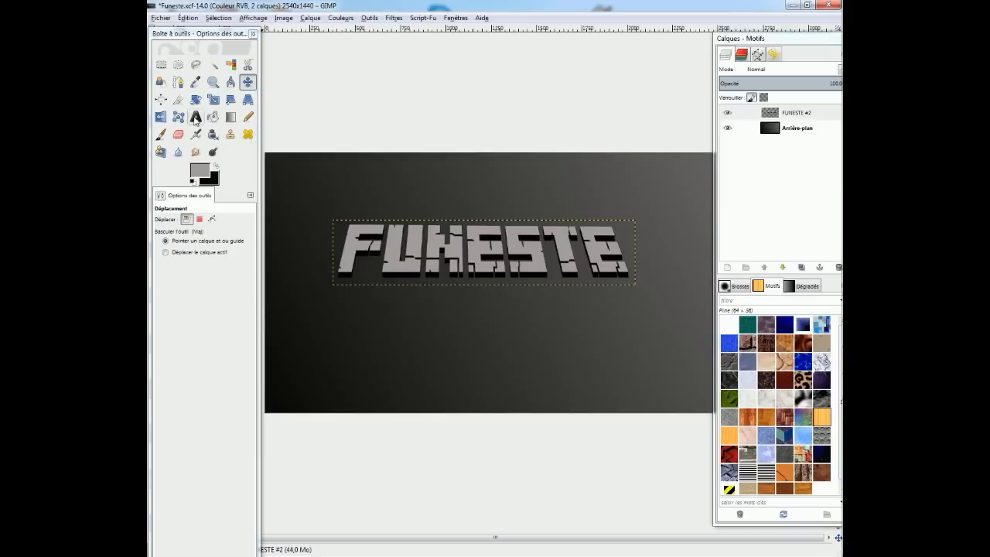
click(196, 118)
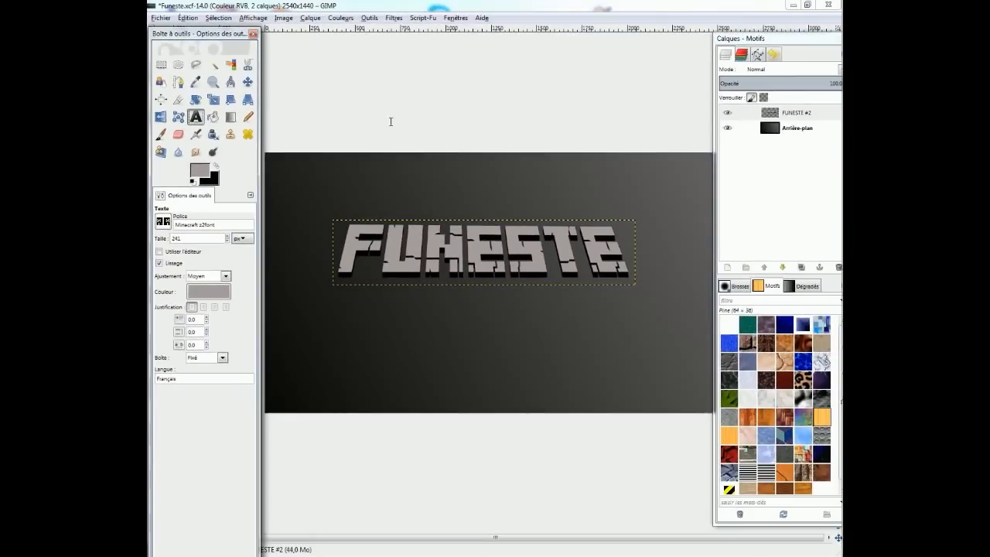
drag(323, 37, 642, 131)
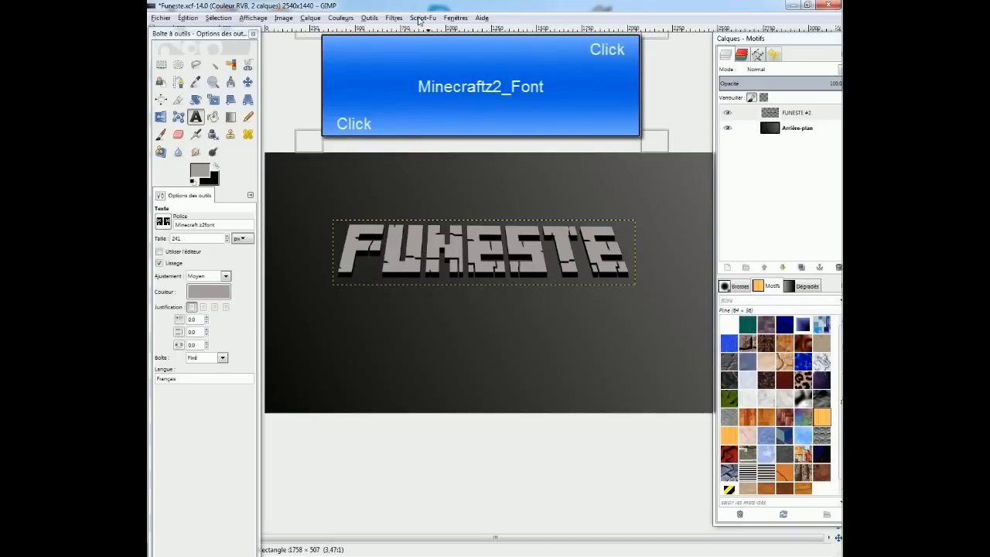
click(418, 19)
mouse_move(430, 29)
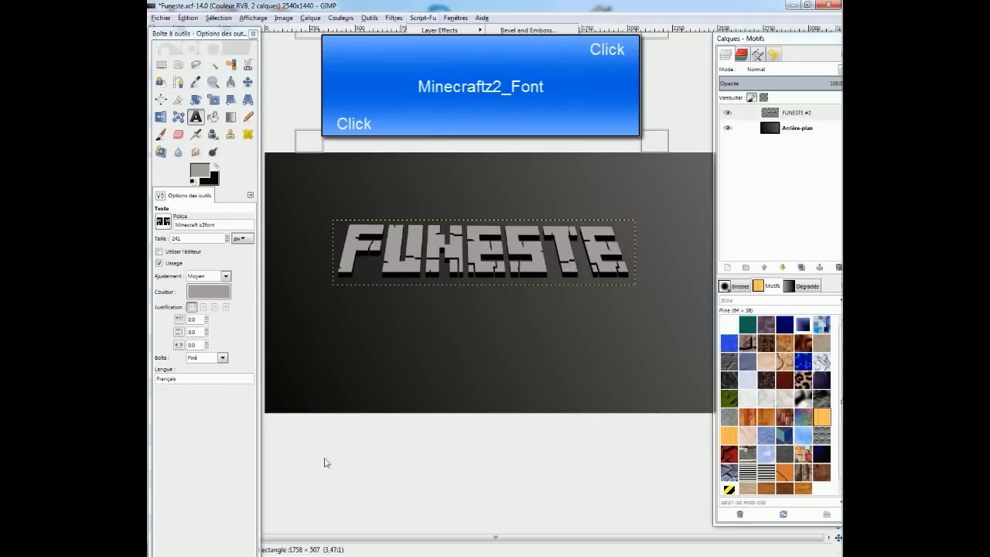
click(301, 423)
click(344, 440)
drag(287, 421, 697, 524)
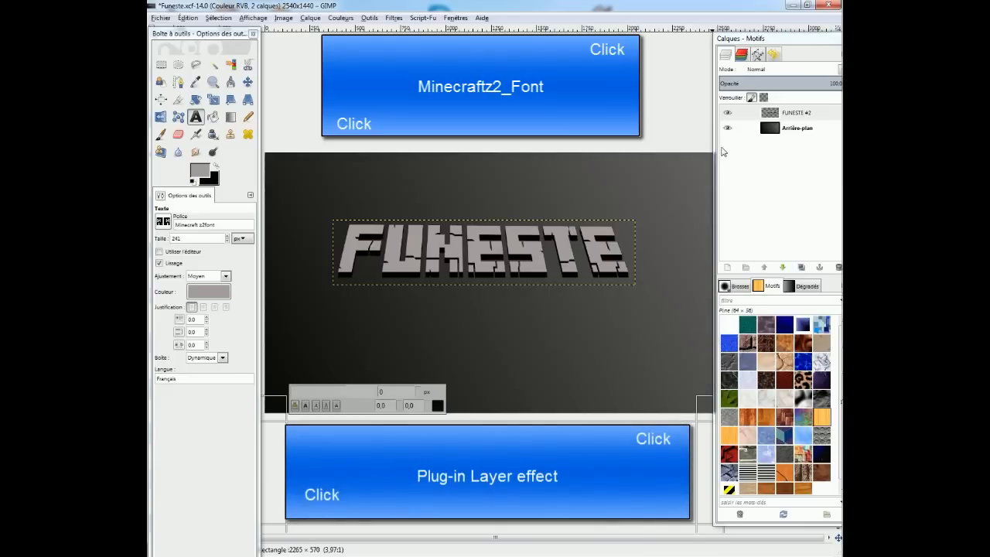
click(767, 110)
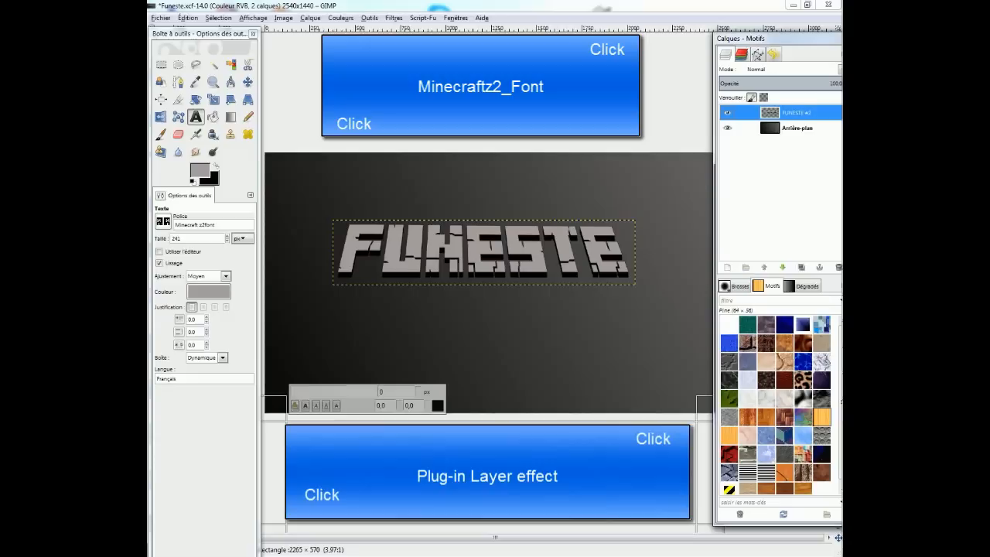
drag(309, 179, 679, 397)
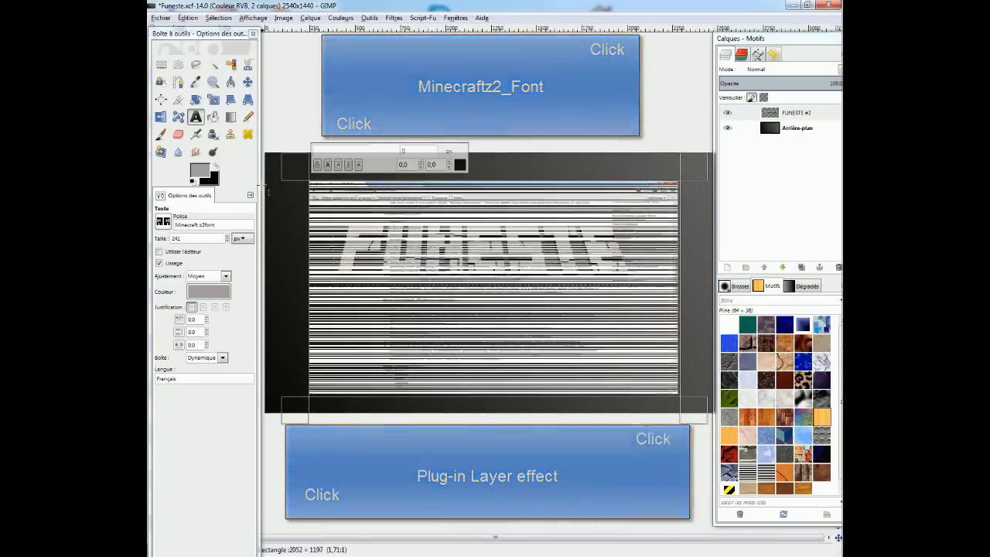
Step: Create a new 2540 × 1440 px image and maximize its window
click(161, 17)
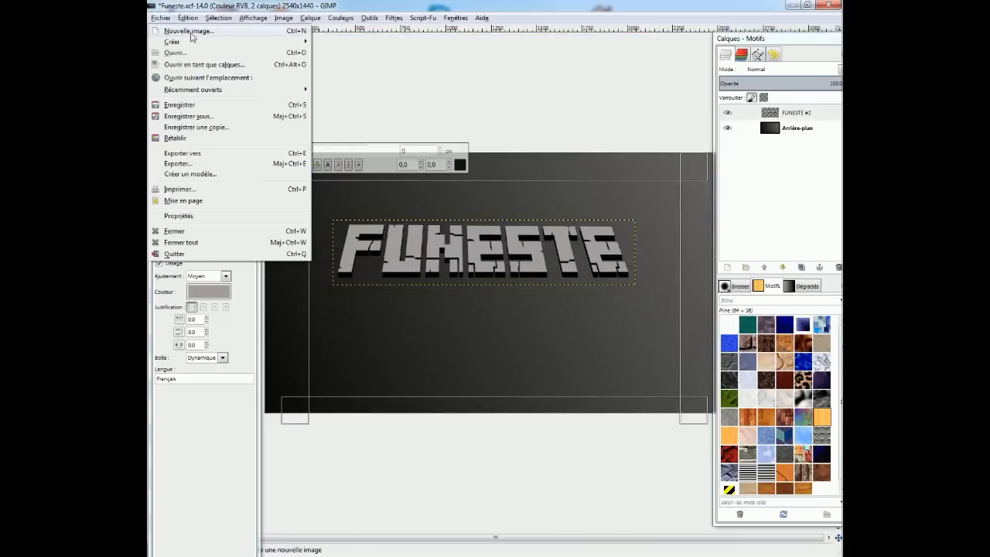
click(190, 30)
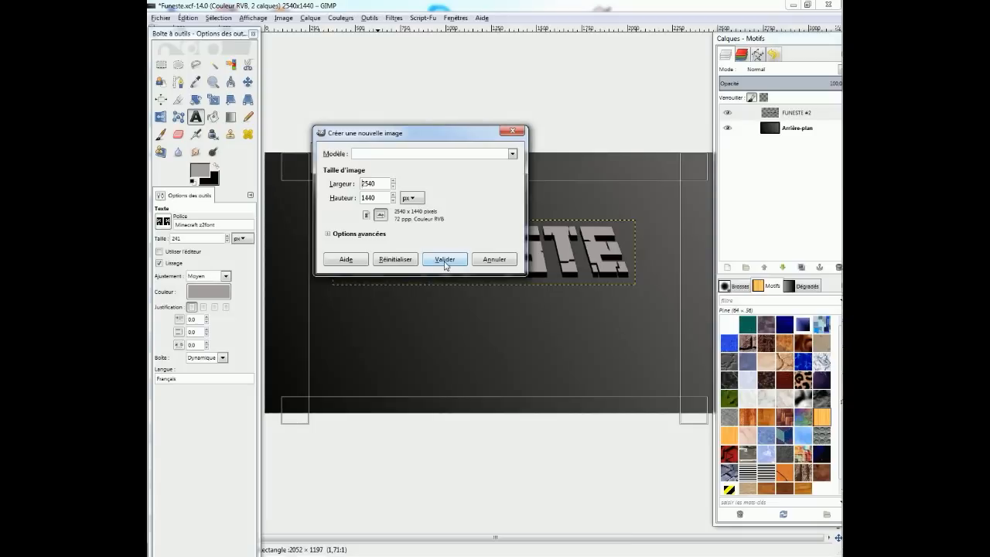
click(445, 260)
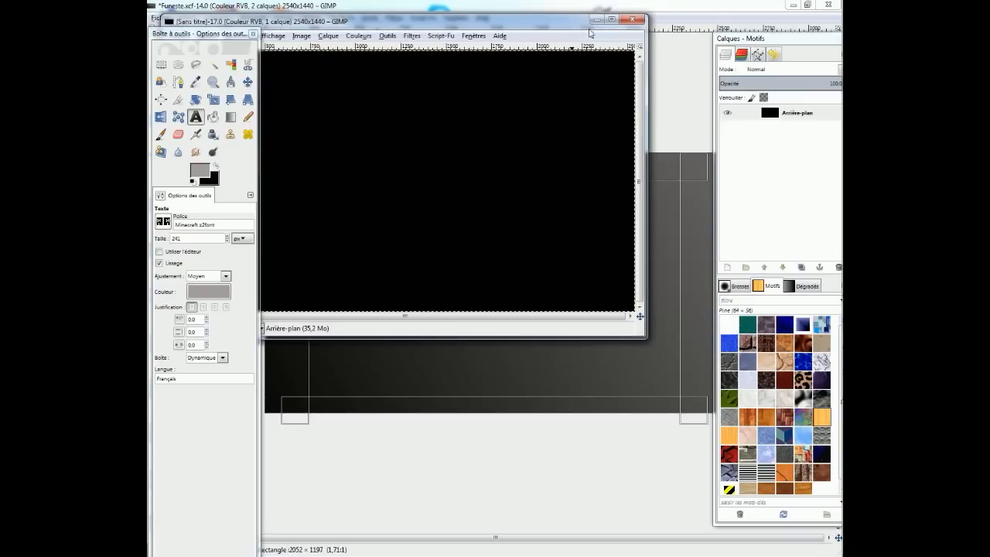
click(610, 21)
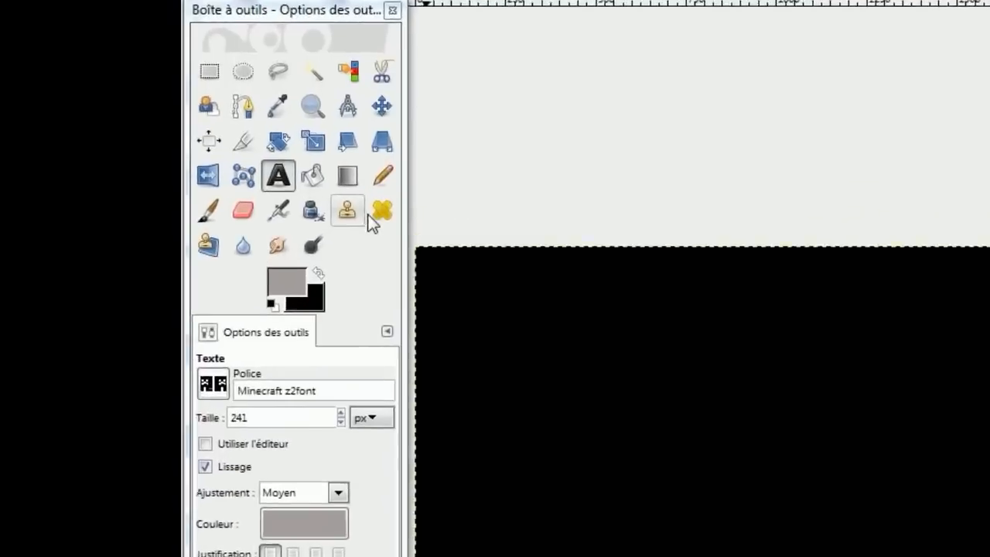
Step: Set the foreground colour to the dark grey 5c5d61
click(311, 323)
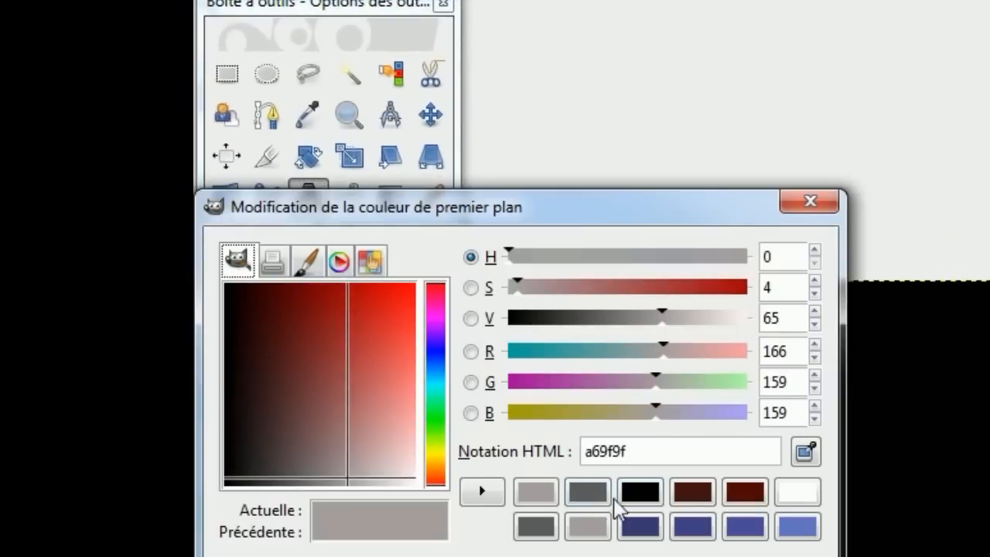
click(589, 493)
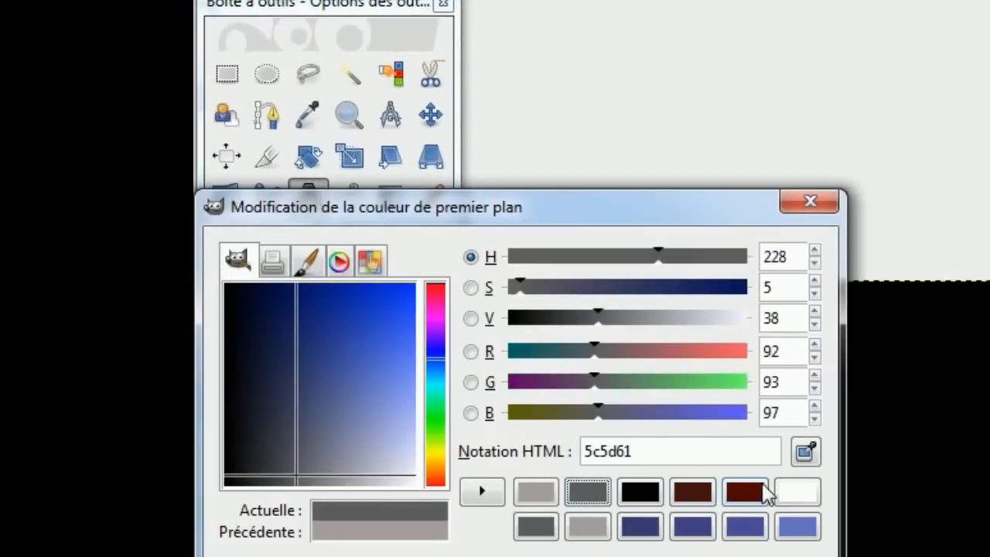
drag(658, 450, 572, 454)
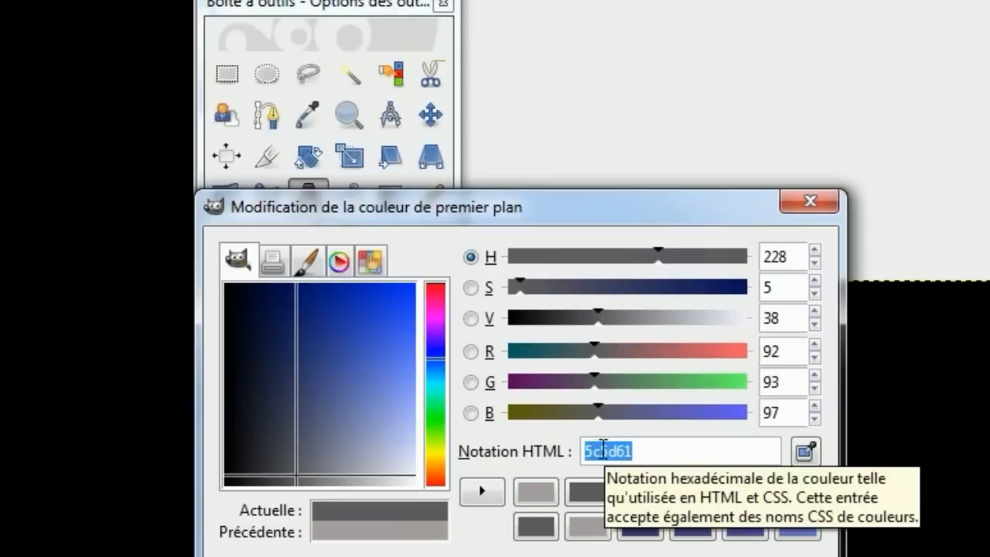
click(634, 449)
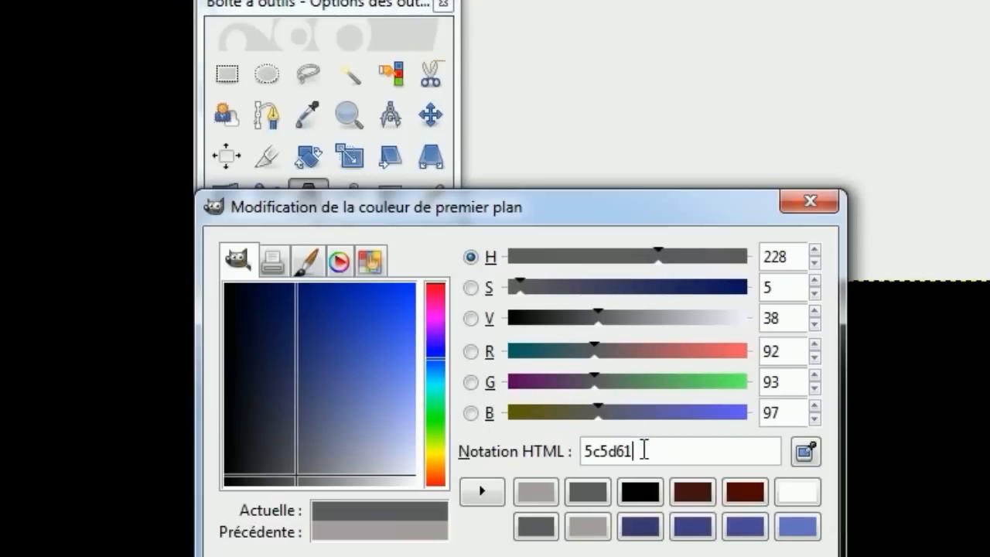
drag(777, 256, 760, 268)
click(774, 282)
click(777, 317)
click(777, 350)
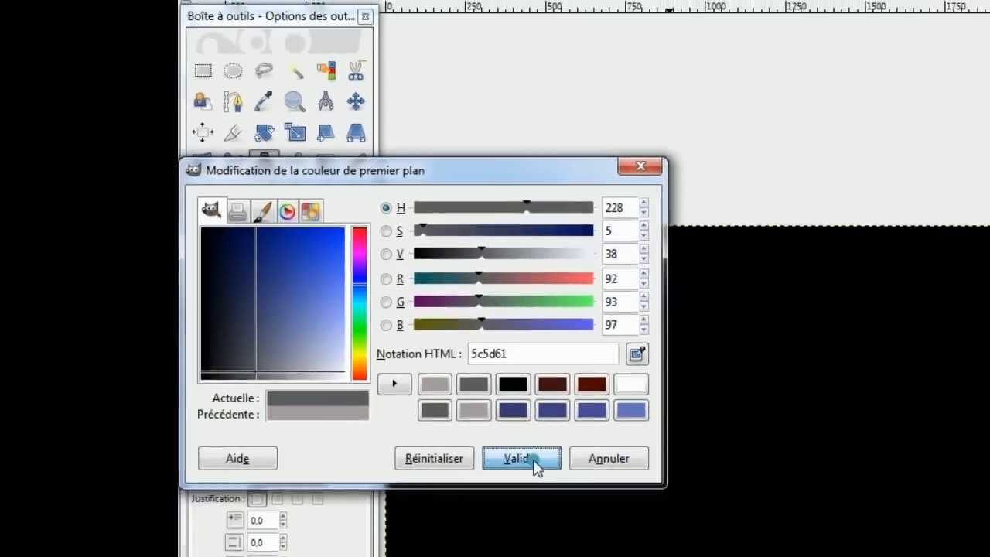
click(659, 556)
Step: Fill the background with a linear foreground-to-background gradient running diagonally from the lower-left area toward the upper right
click(241, 117)
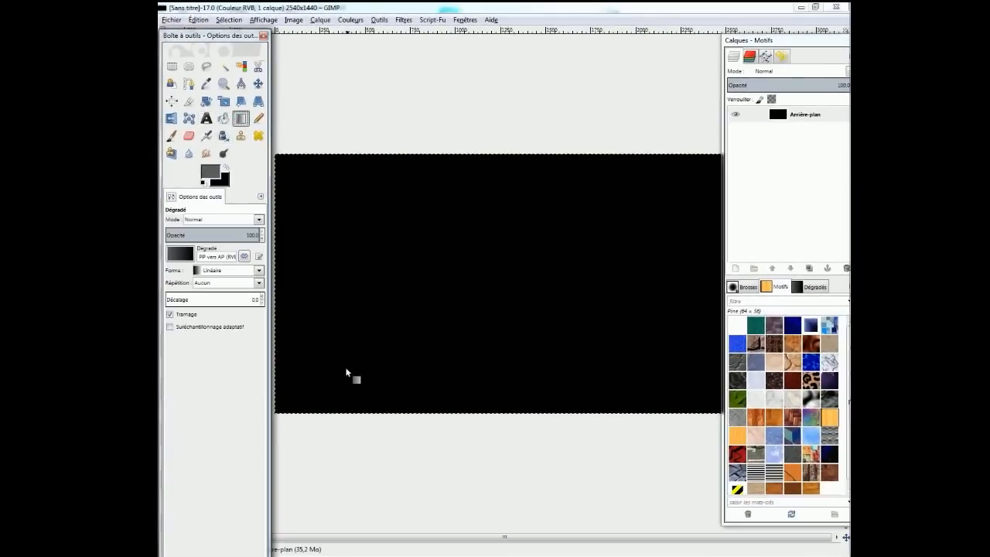
drag(364, 358, 727, 147)
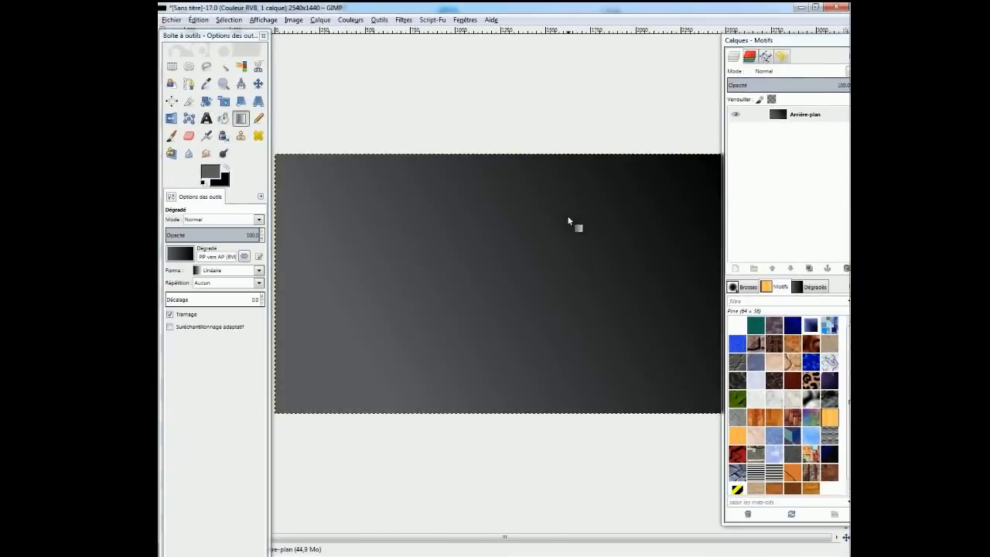
drag(304, 358, 488, 280)
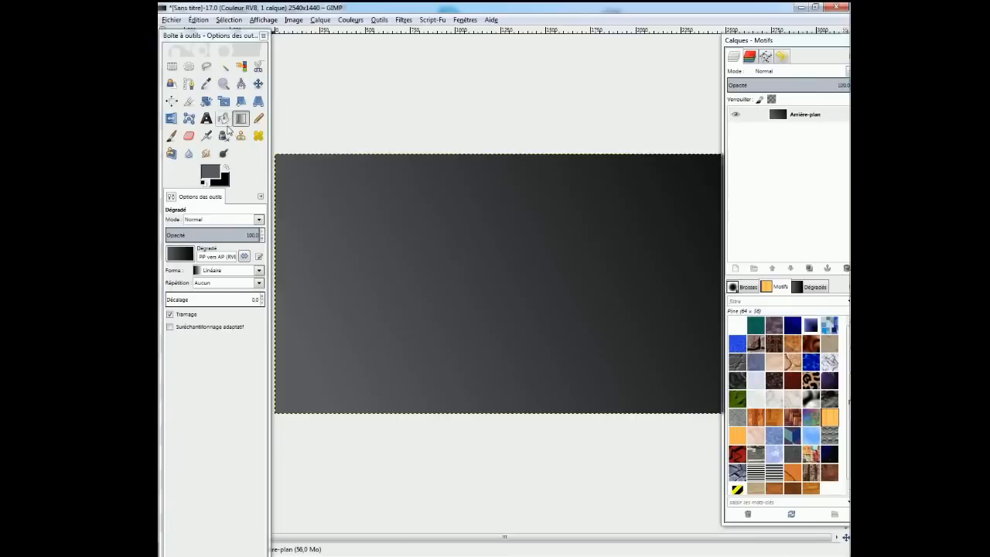
Step: Draw a text frame about 2388 × 1209 px over the canvas, try the letters FU, and clear them
click(203, 121)
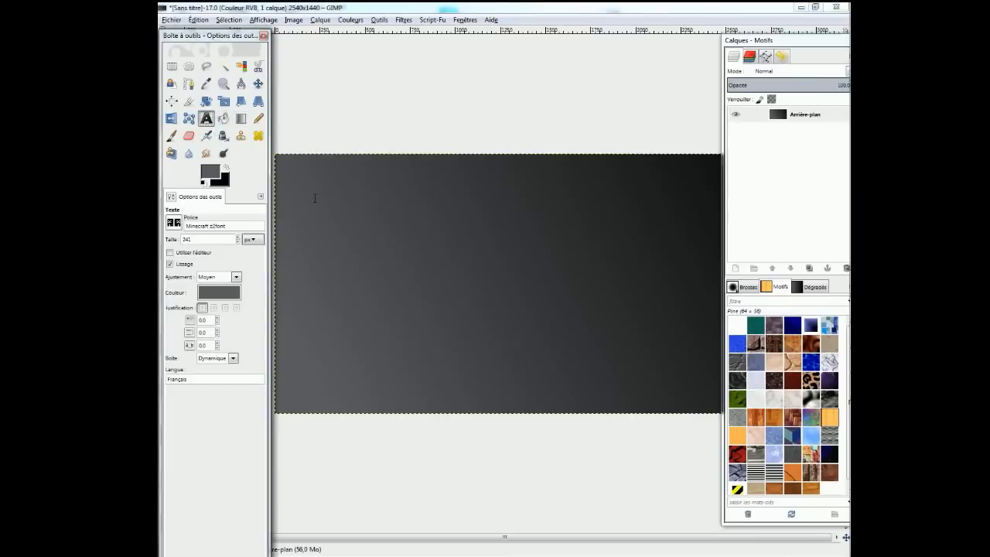
drag(283, 179, 713, 403)
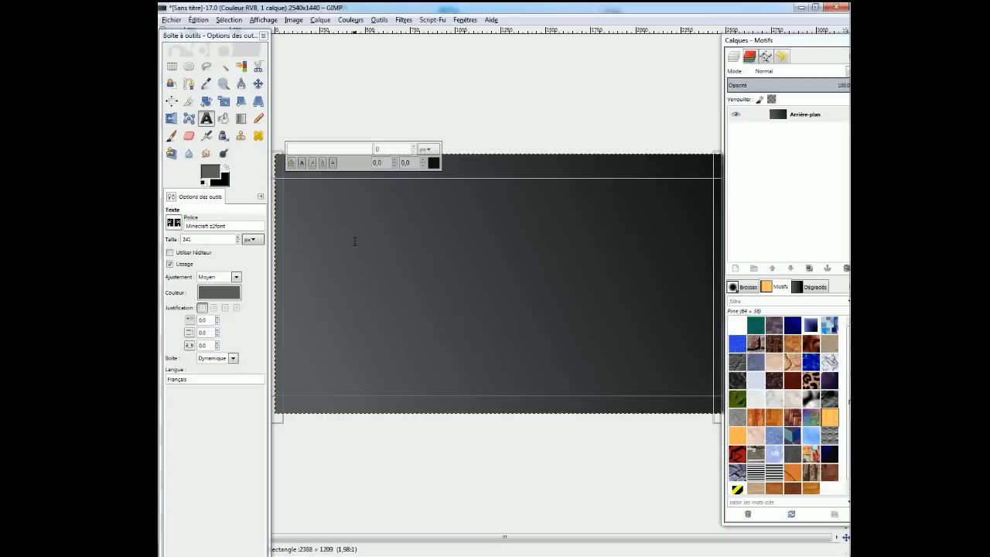
click(355, 241)
text(FU)
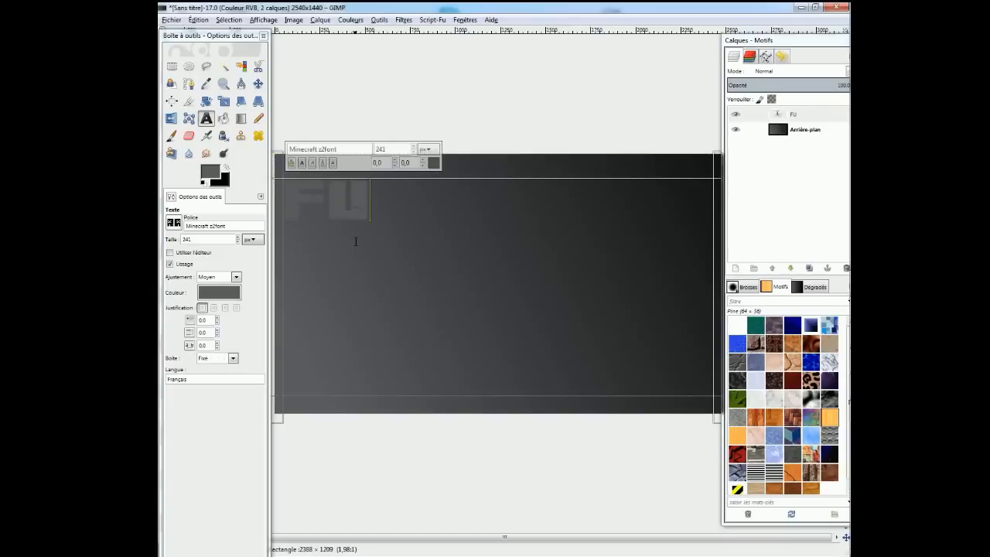
key(BackSpace)
key(BackSpace)
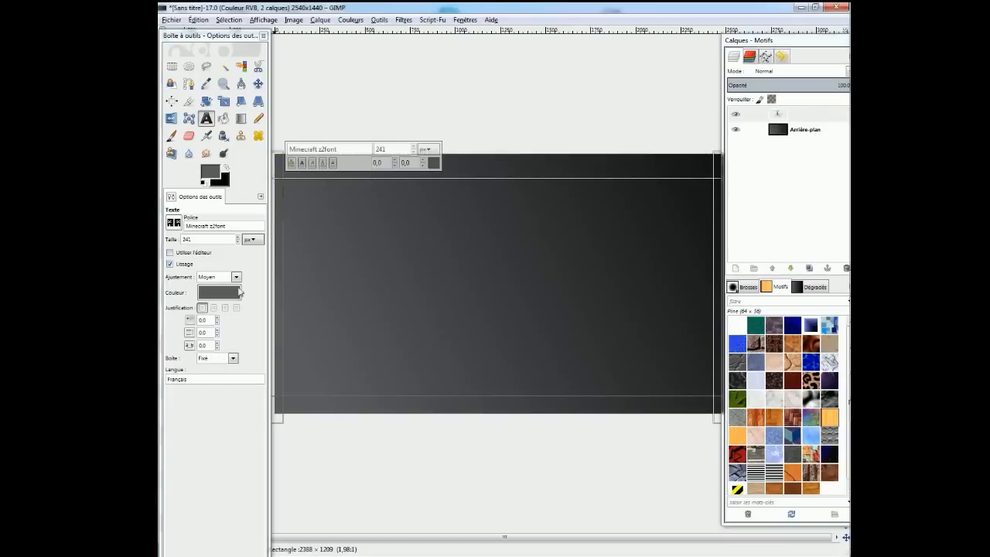
Step: Set the text colour to the light grey a69f9f
click(219, 291)
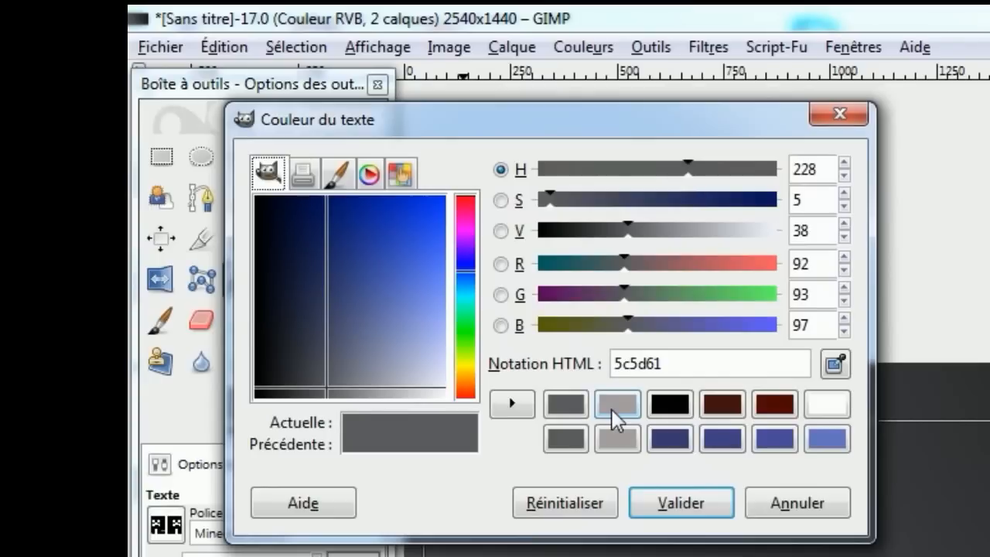
click(616, 418)
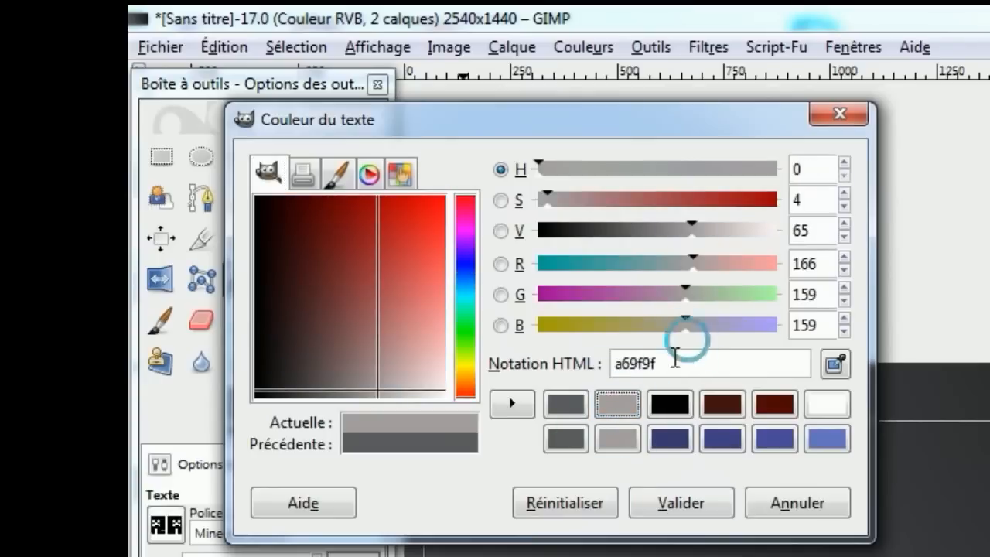
drag(689, 357, 557, 370)
click(669, 366)
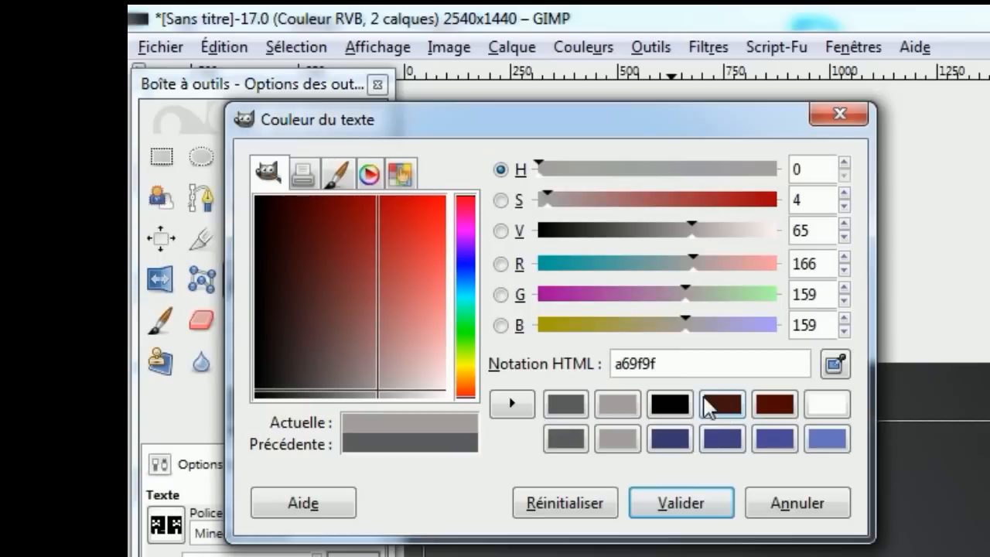
double_click(664, 361)
click(687, 358)
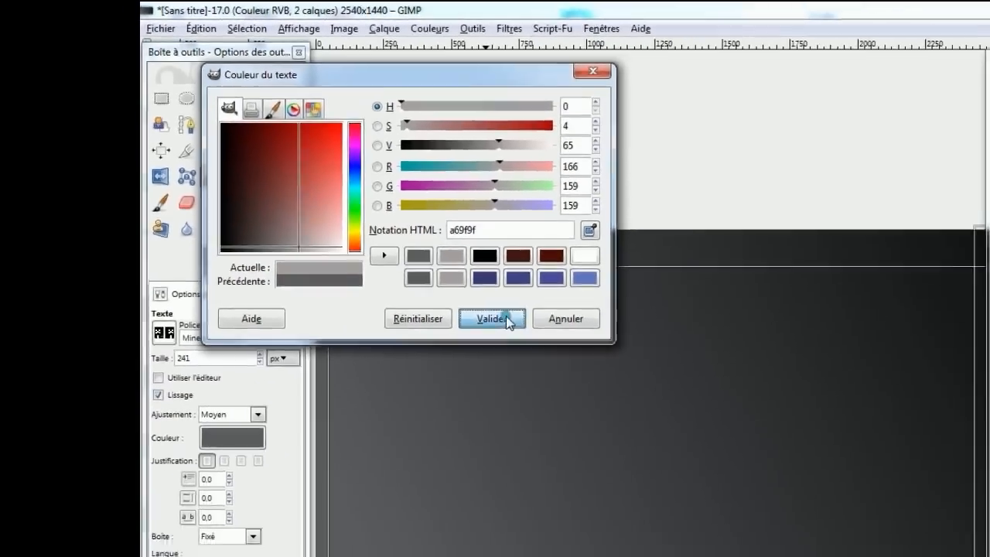
click(507, 319)
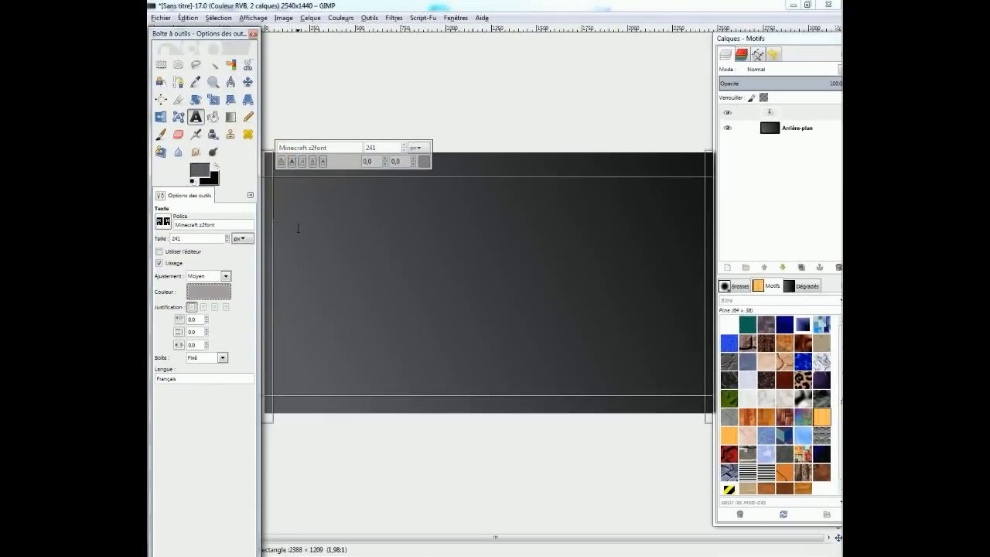
key(shift+m)
key(shift+r)
key(Tab)
click(297, 227)
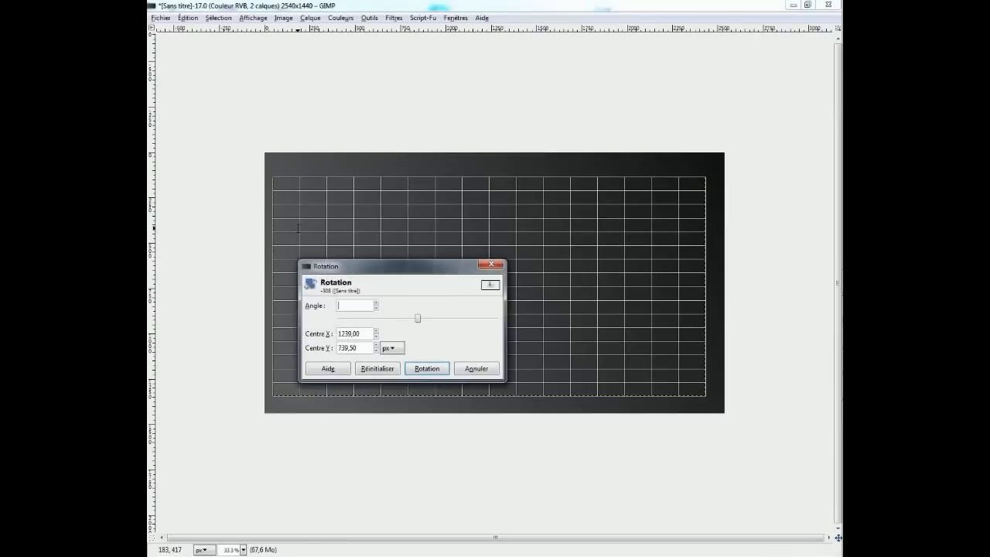
click(479, 370)
key(Tab)
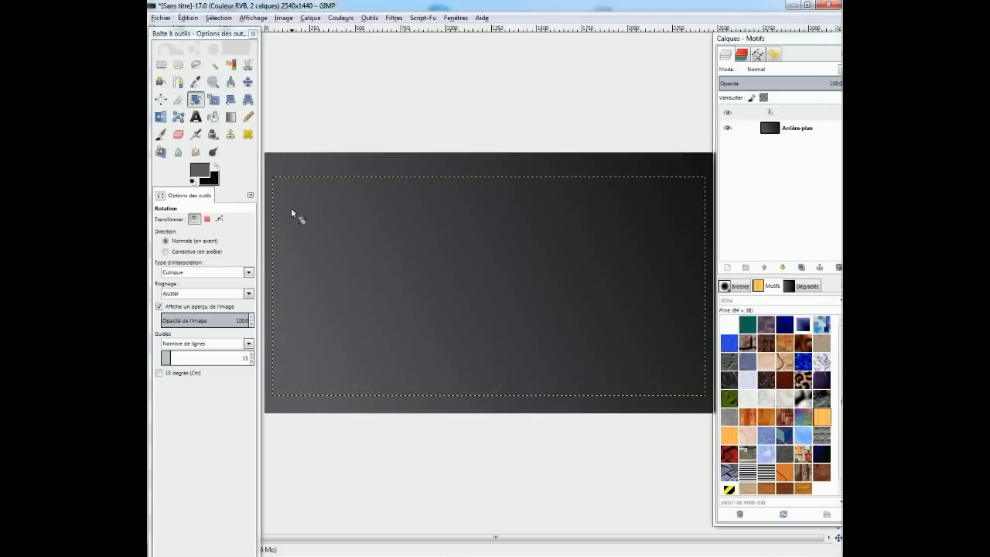
Step: Enter the text MINECRAFT in the existing text frame using Minecraft z2font at 241 px
click(196, 116)
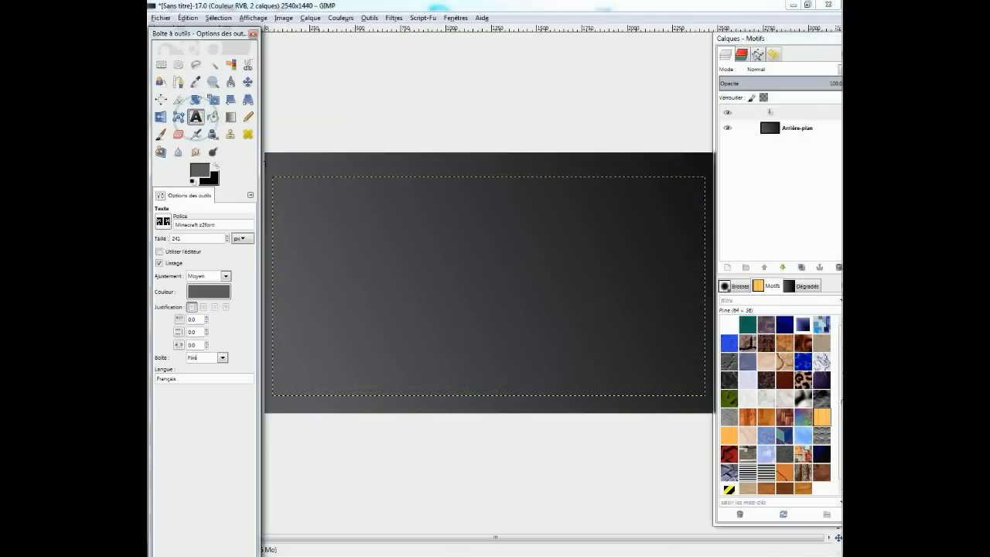
click(313, 213)
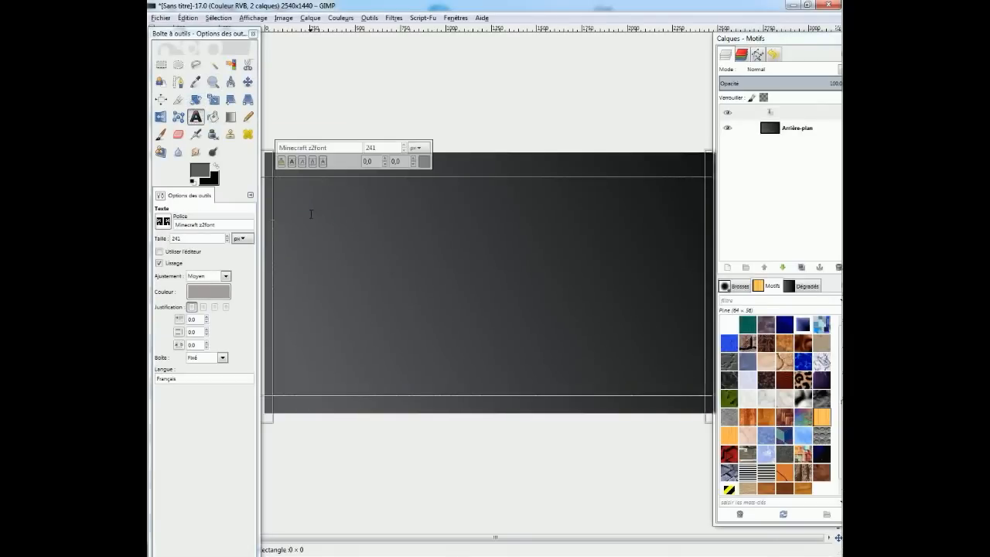
text(MI)
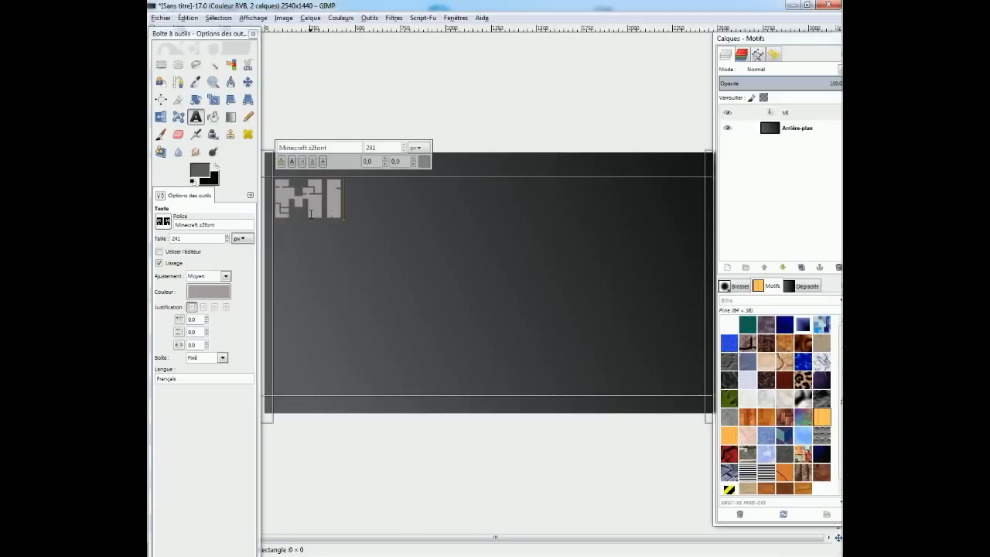
text(NECRAFT)
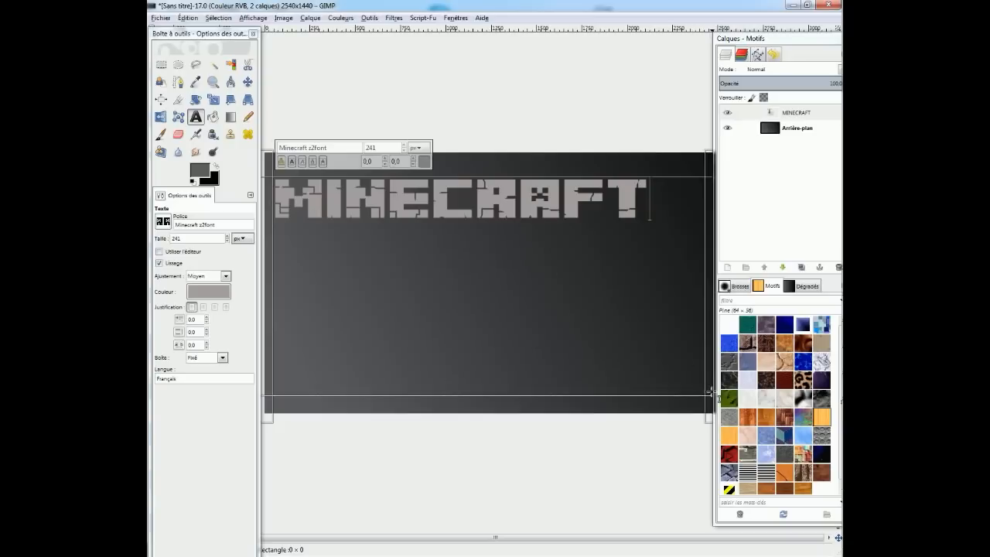
Step: Try the title in lowercase as minecraft, clear it, and re-enter it in capitals as MINECRAFT
drag(650, 210, 275, 204)
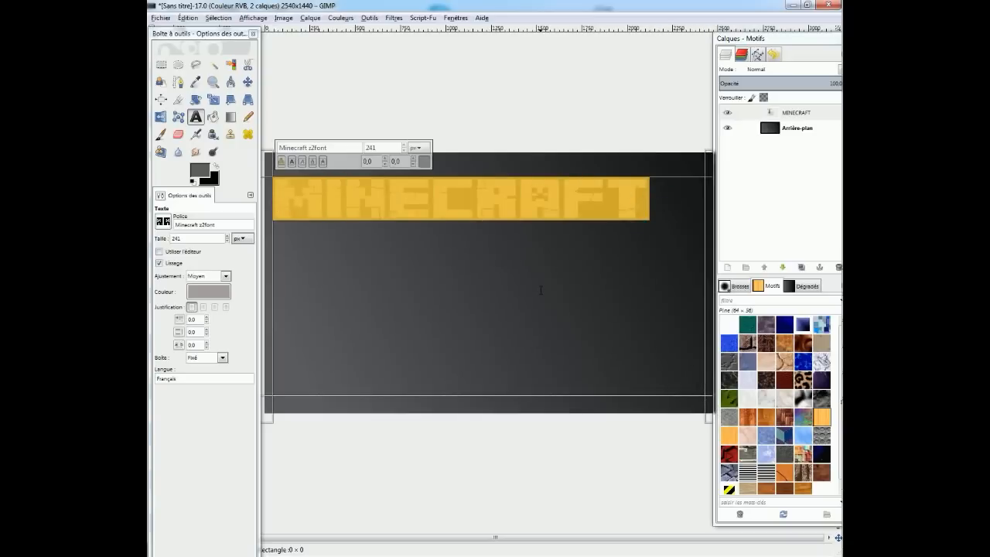
text(minecraft)
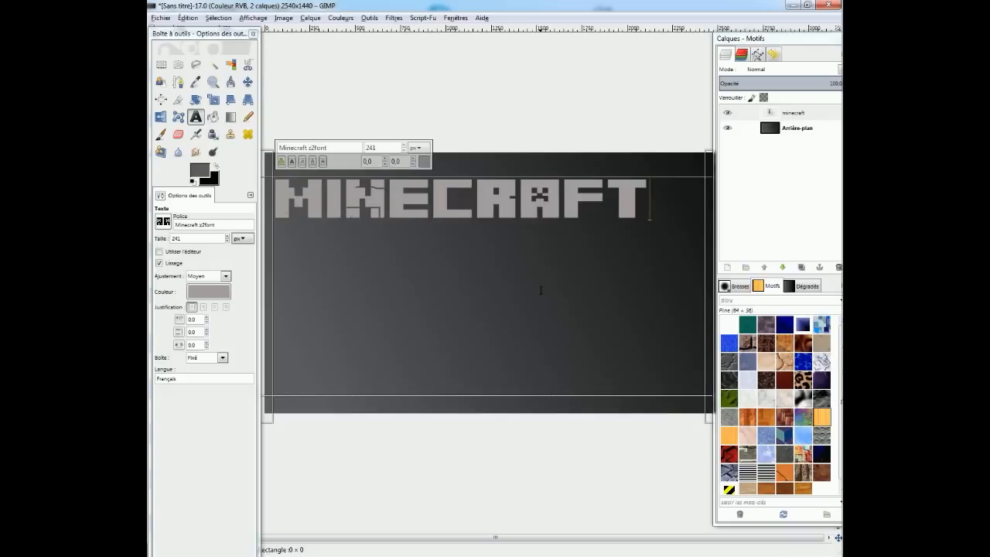
key(BackSpace)
key(BackSpace)
key(BackSpace)
key(BackSpace)
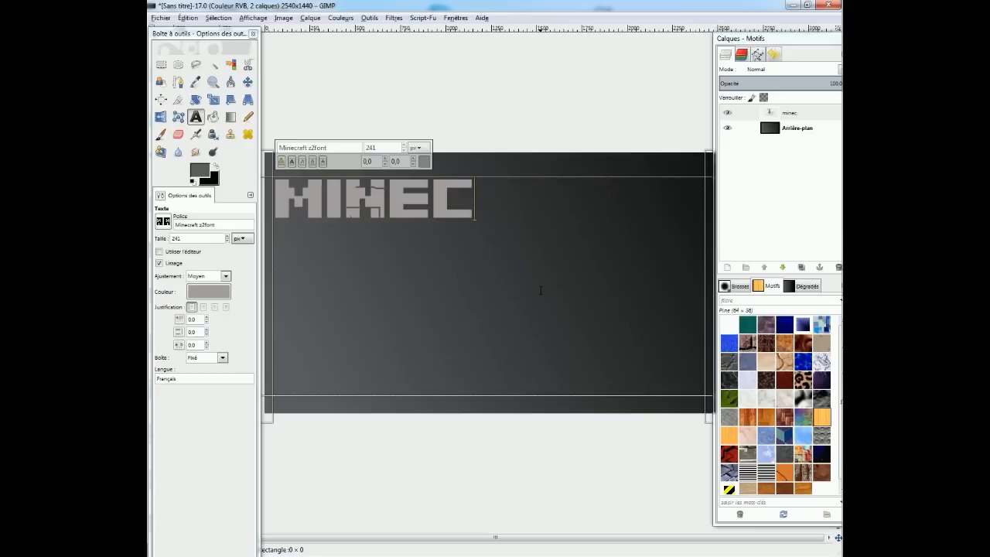
key(BackSpace)
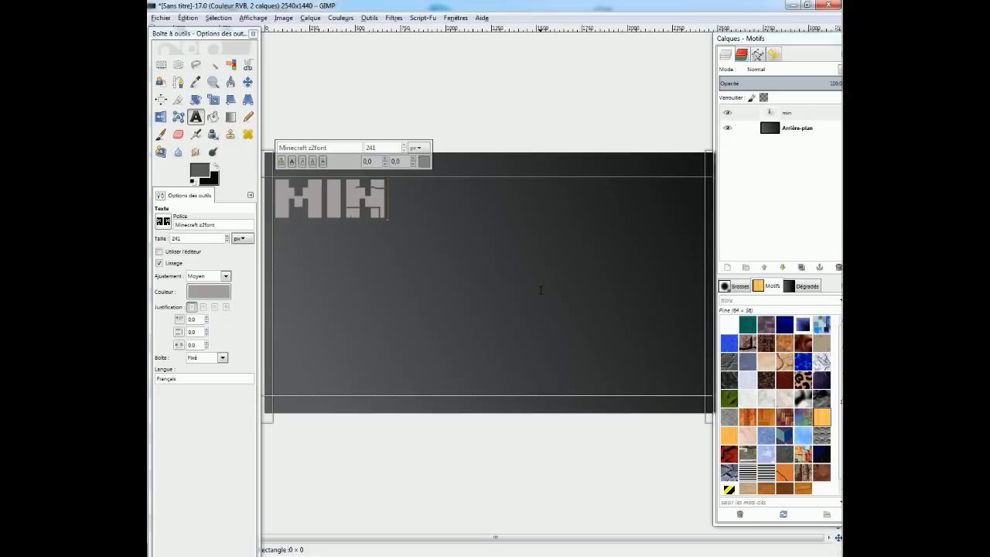
key(BackSpace)
key(BackSpace)
key(BackSpace)
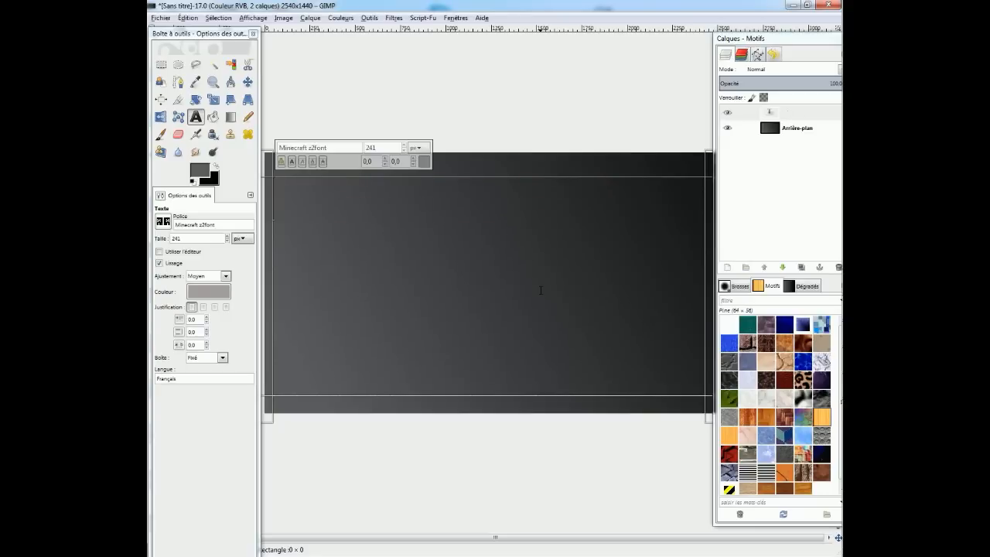
text(M)
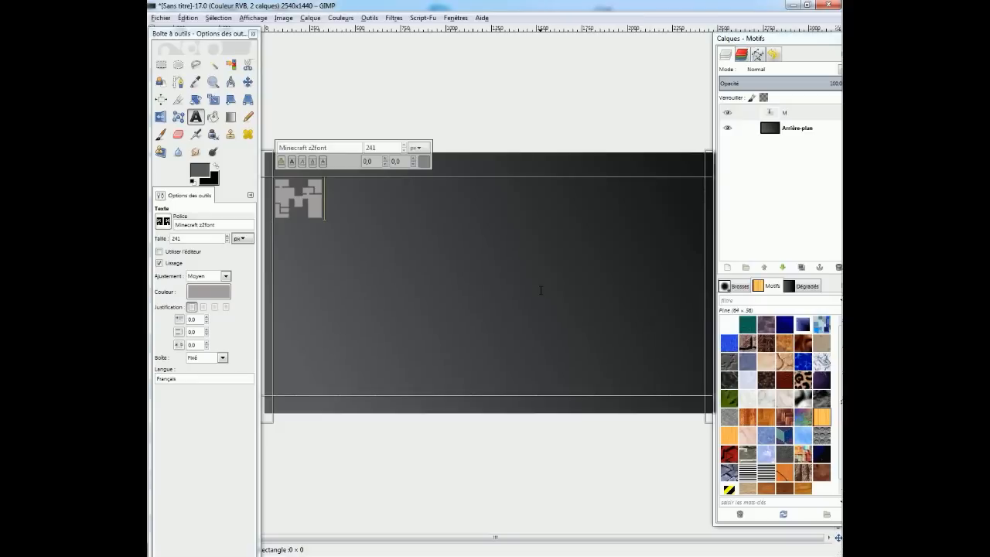
text(INECRAFT)
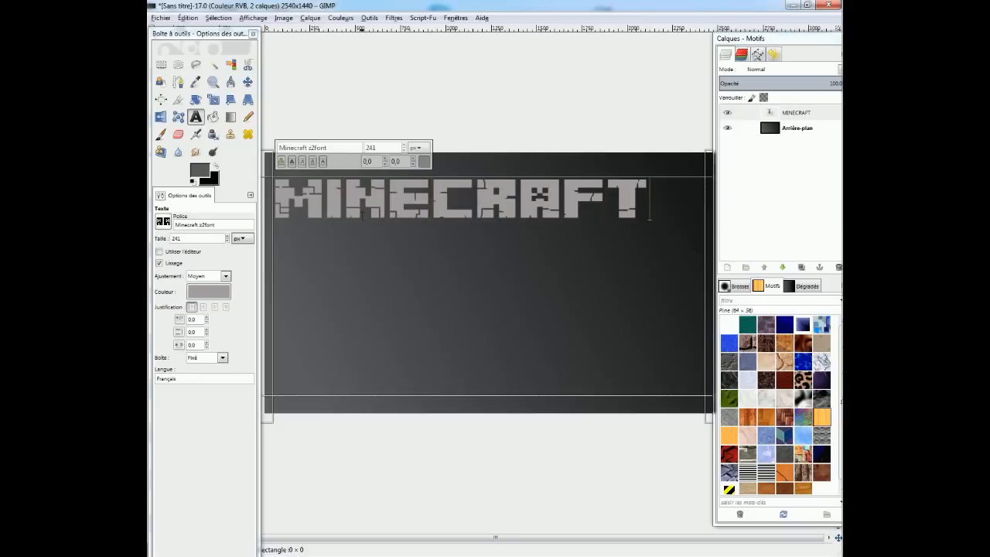
Step: Shrink the text frame to about 2097 × 240 px and move the title near the middle of the canvas
drag(702, 403, 650, 227)
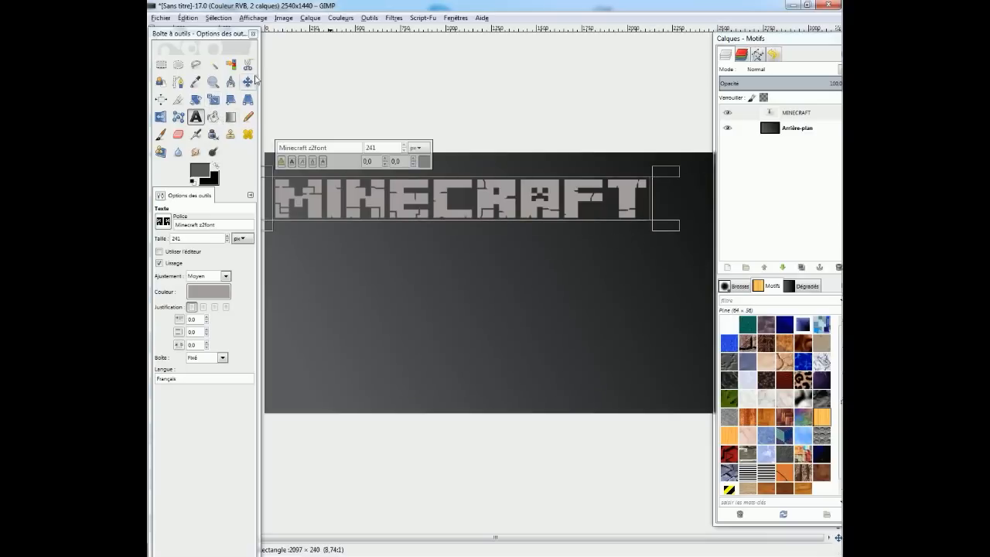
click(248, 82)
drag(374, 201, 401, 275)
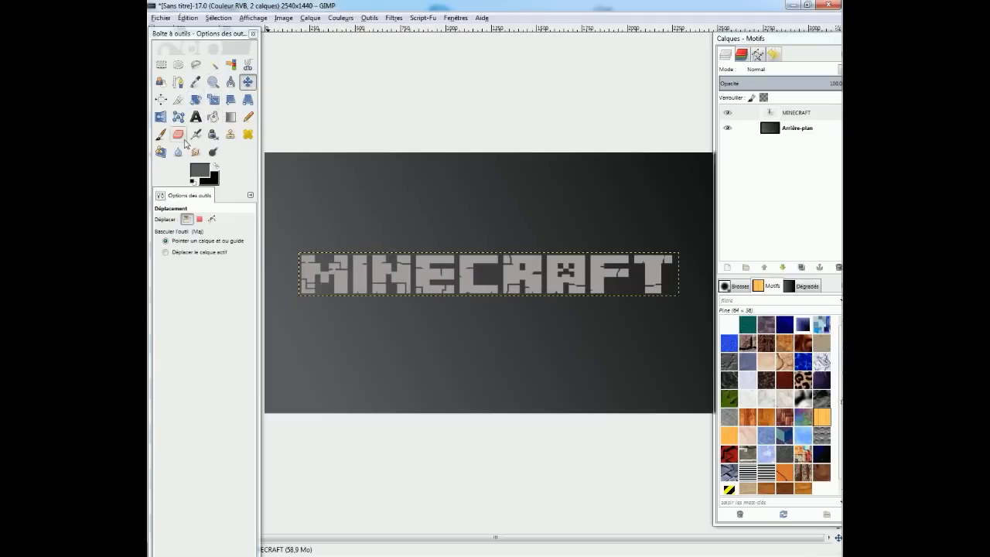
Step: Centre the MINECRAFT text layer on the canvas with the Align tool
click(160, 99)
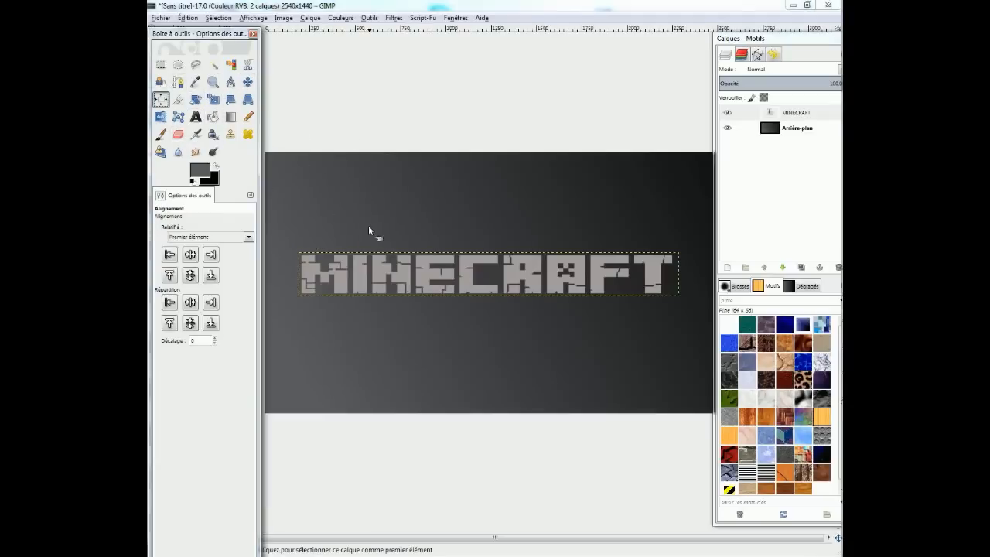
click(372, 284)
click(190, 276)
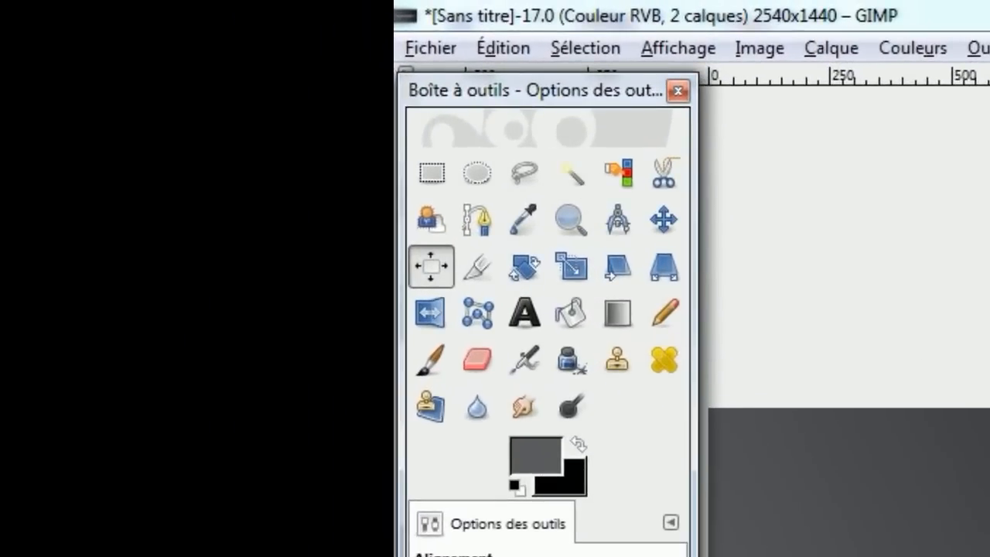
Step: Apply a Perspective transform to the MINECRAFT layer, pulling both upper corners upward and inward so the letters lean back
click(666, 266)
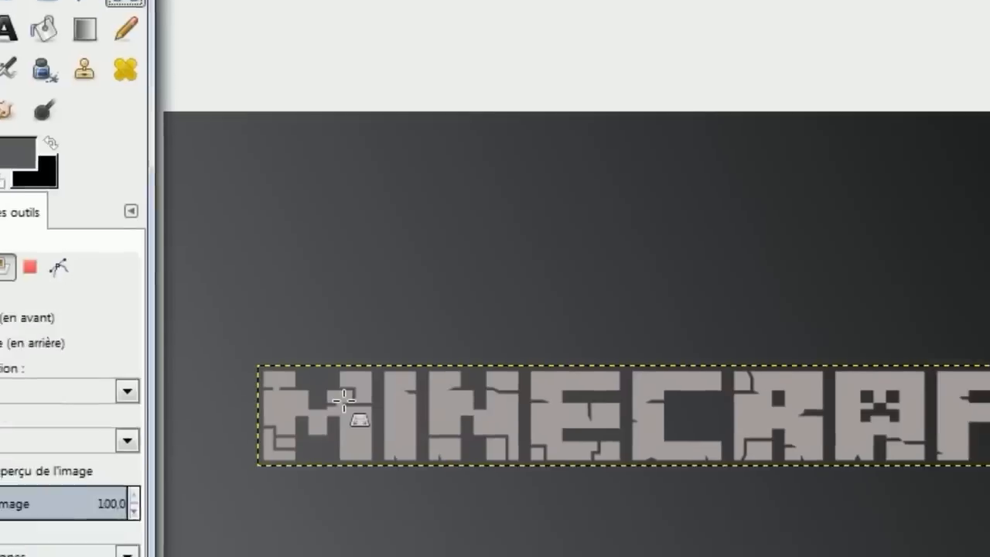
click(160, 289)
drag(103, 265, 127, 230)
drag(932, 264, 899, 238)
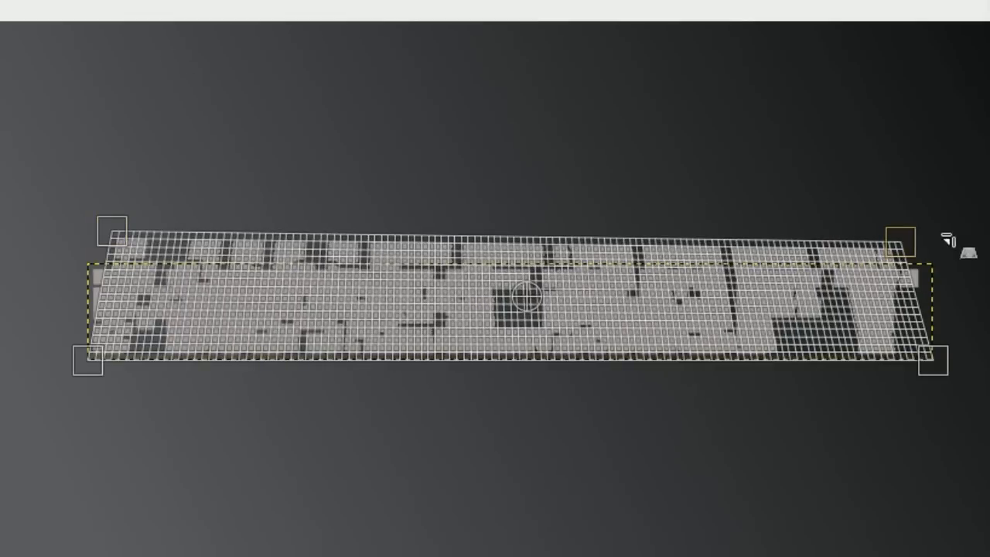
drag(904, 259, 899, 250)
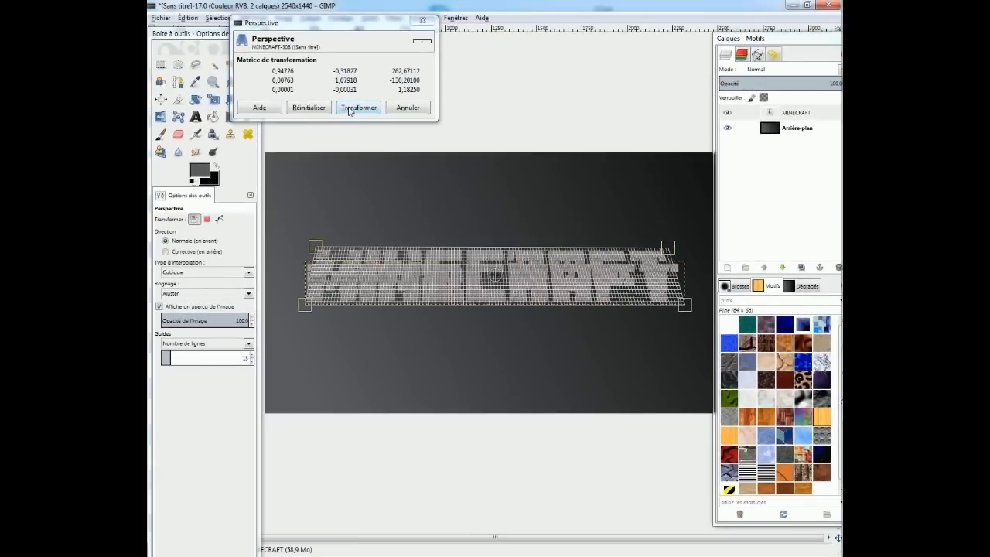
click(350, 110)
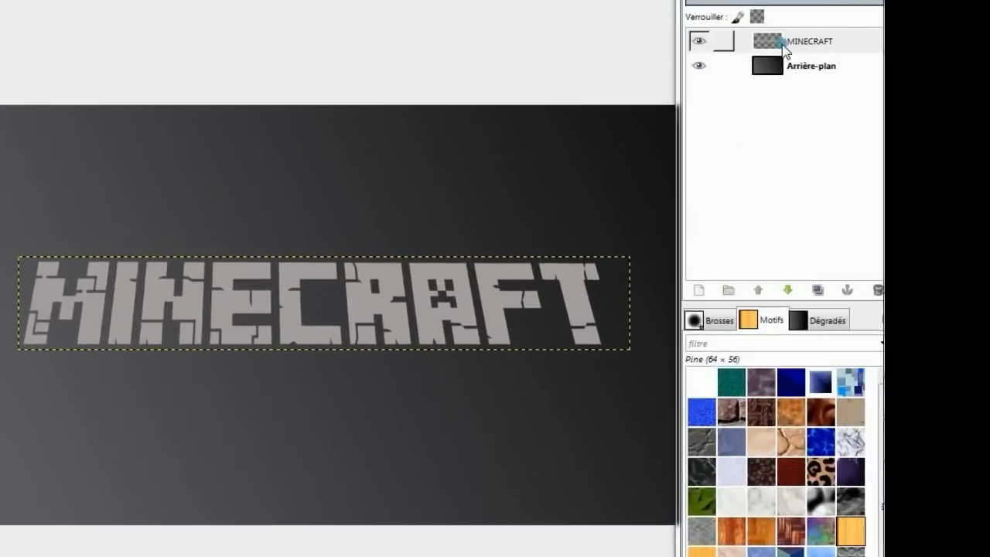
Step: Duplicate the MINECRAFT layer and shift the copy a few pixels down from the original
click(778, 116)
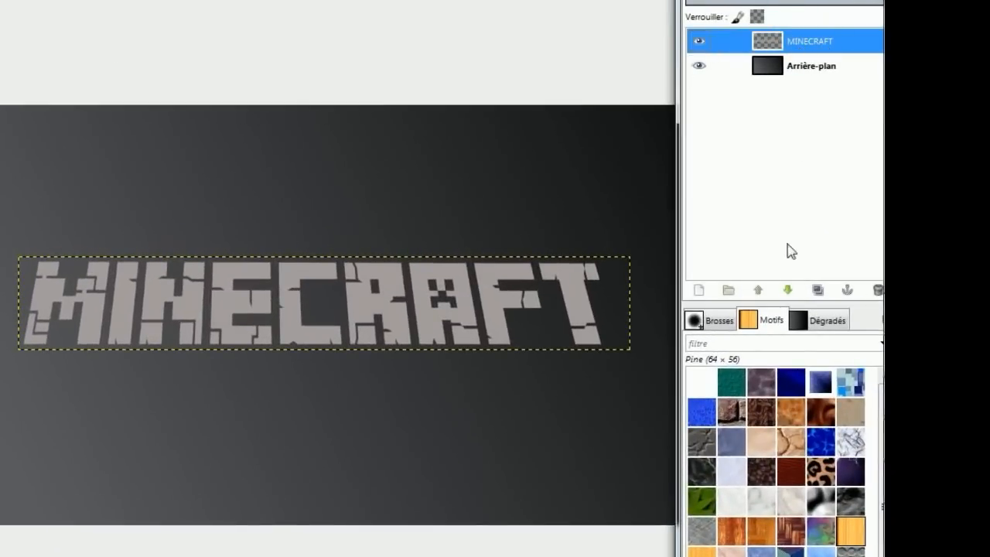
click(818, 291)
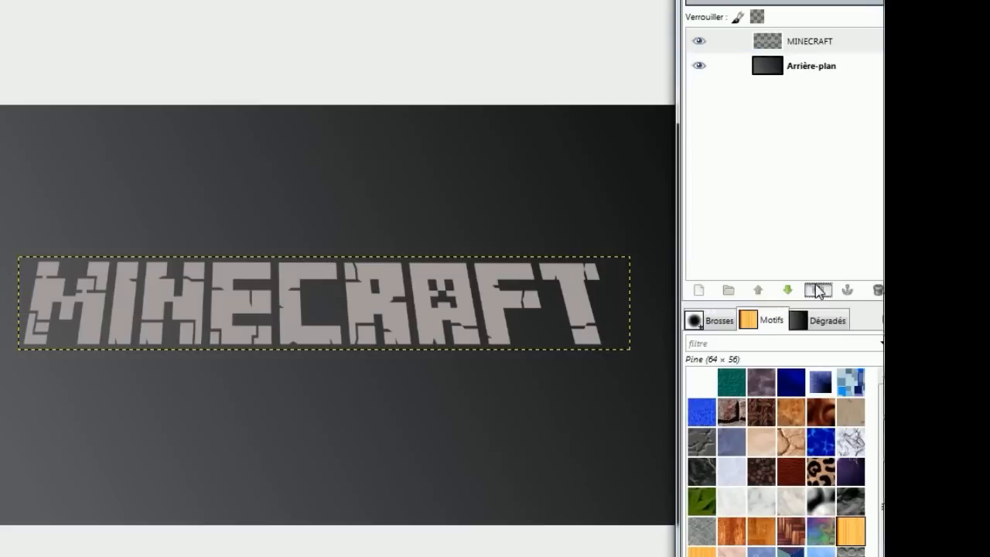
click(768, 47)
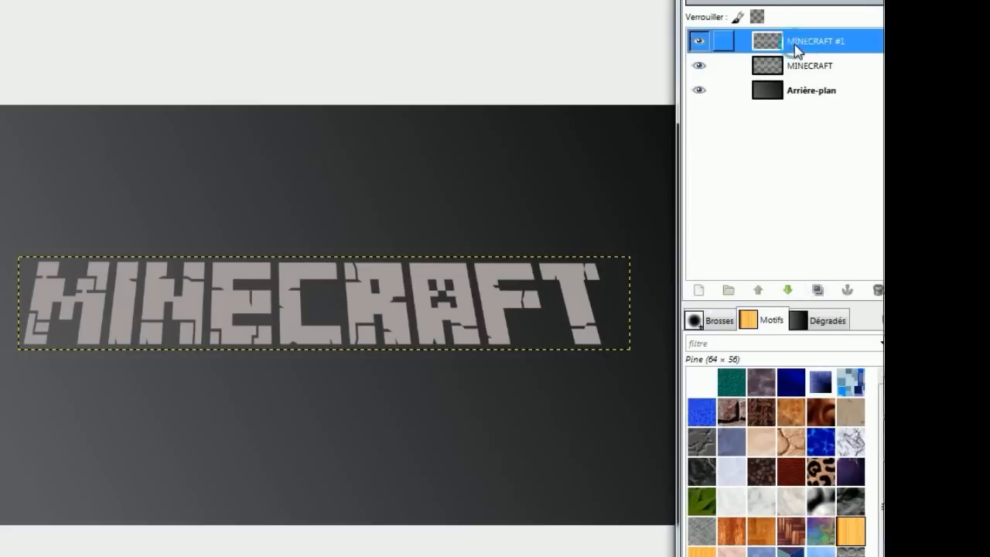
click(374, 297)
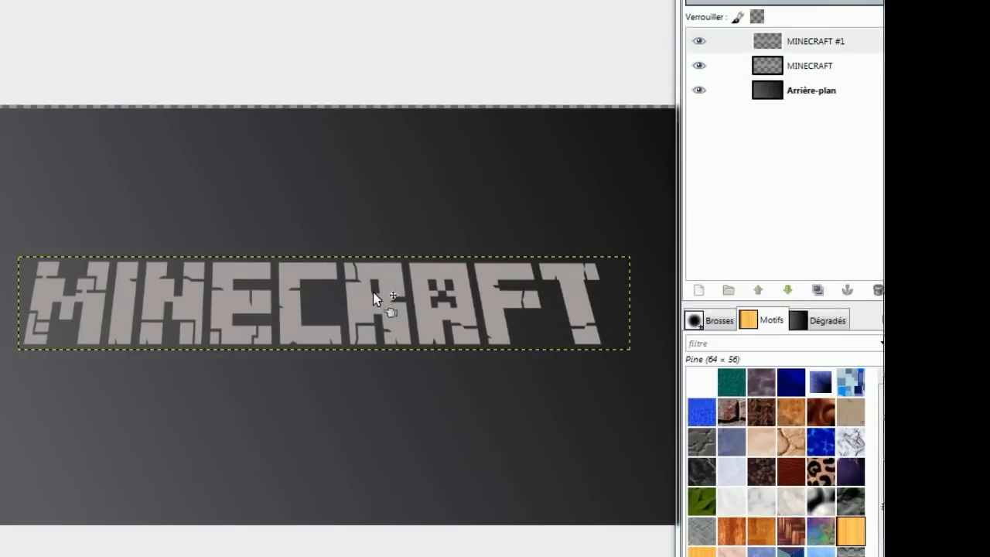
click(809, 44)
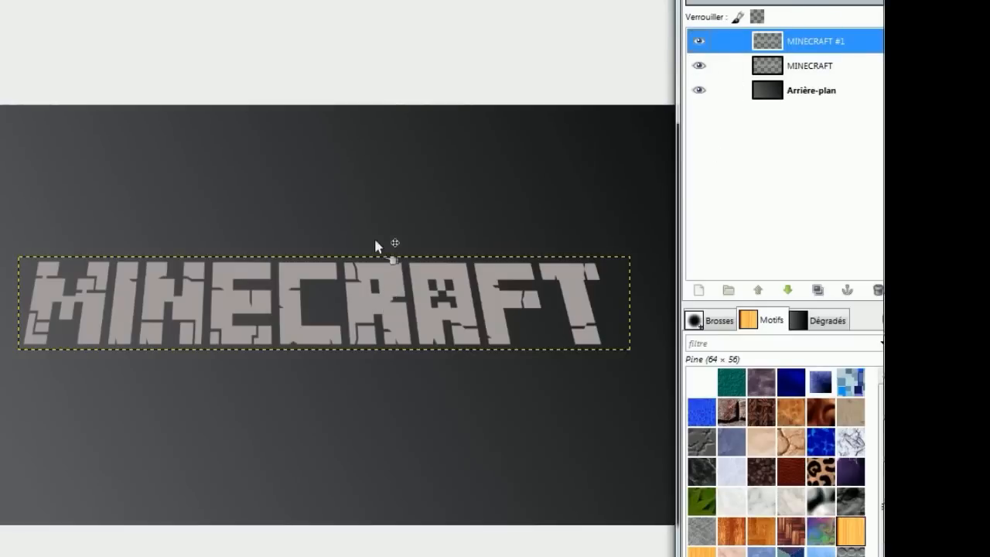
click(287, 295)
drag(287, 296, 288, 297)
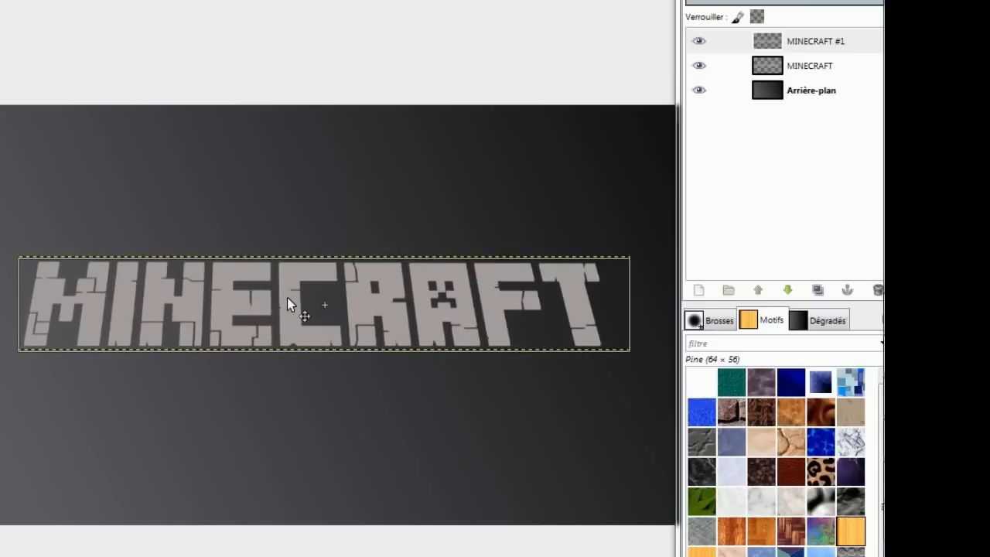
drag(287, 297, 287, 300)
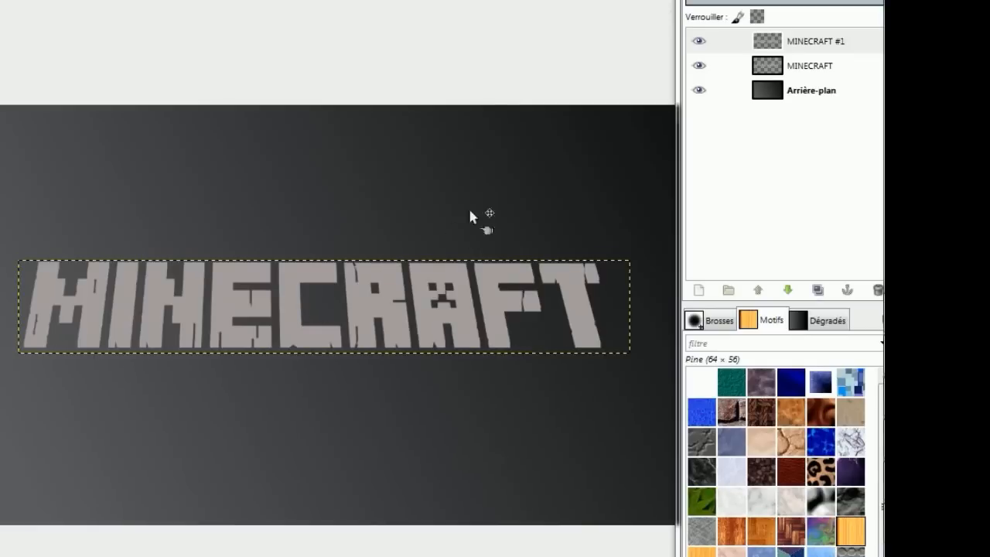
Step: Make five more stacked copies of the title layer, up to MINECRAFT #6, offsetting them slightly downward to build thickness
click(817, 291)
drag(297, 324, 289, 331)
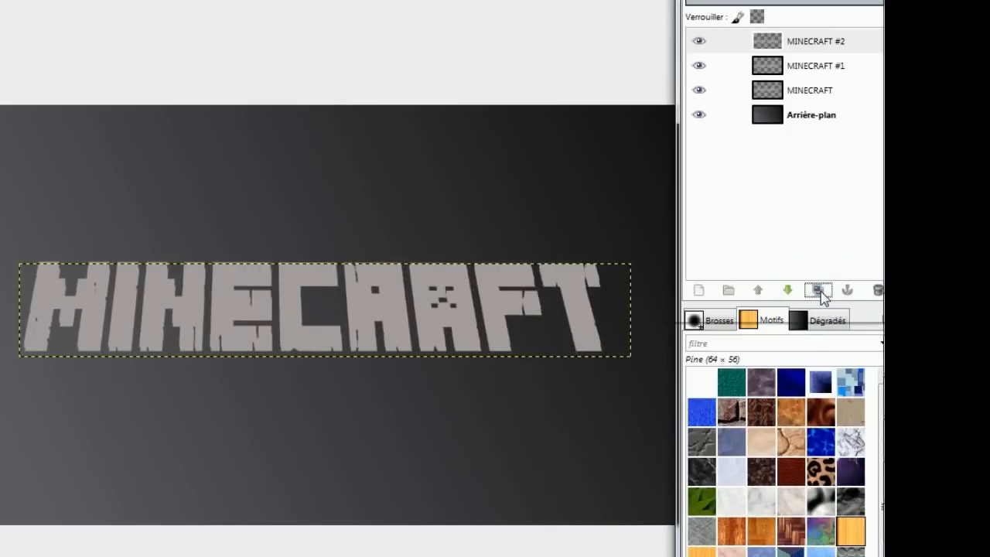
click(819, 292)
drag(455, 325, 456, 319)
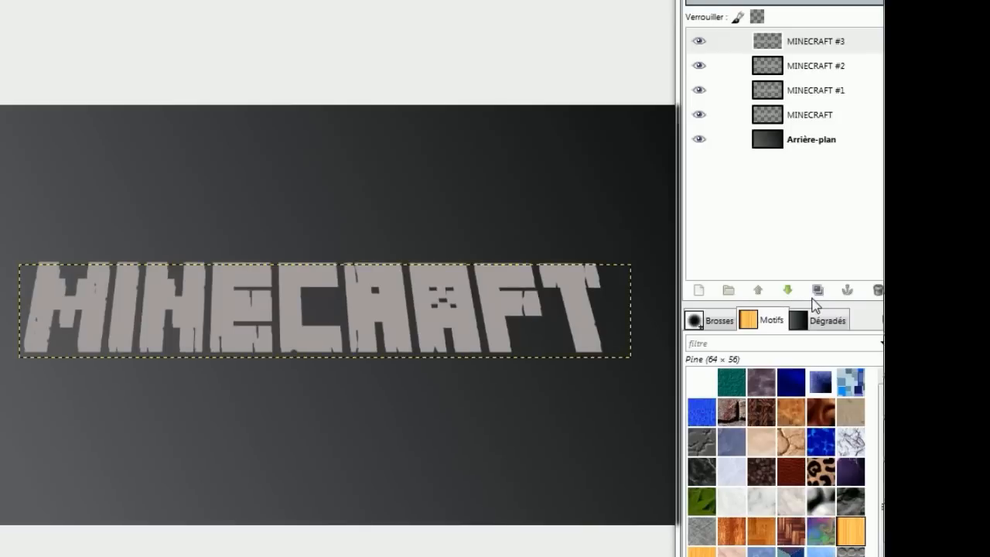
click(817, 293)
drag(496, 307, 530, 306)
click(817, 290)
click(817, 292)
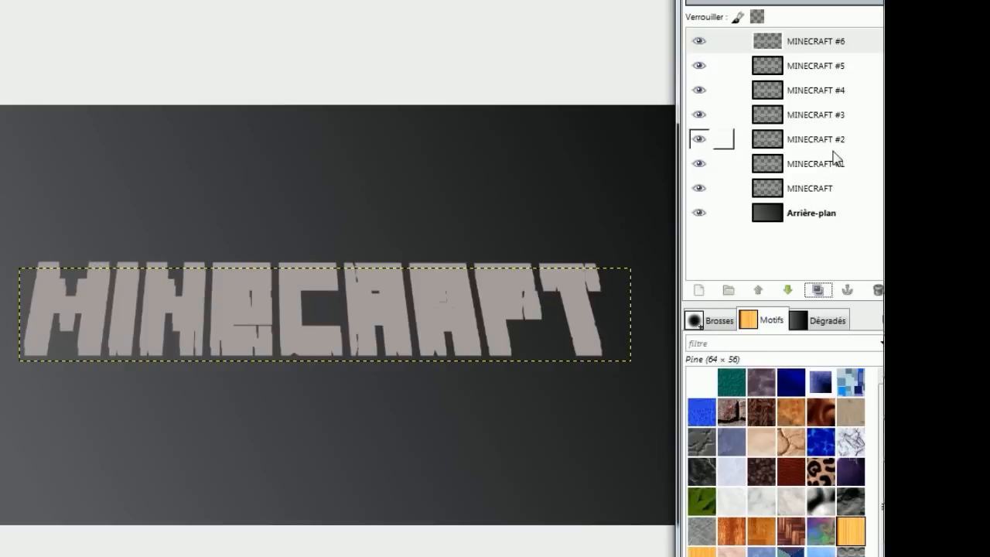
Step: Raise the original MINECRAFT layer to the top of the stack and give it a black Stroke layer effect, size 1, opacity 100, position 50
click(822, 194)
drag(818, 197, 799, 38)
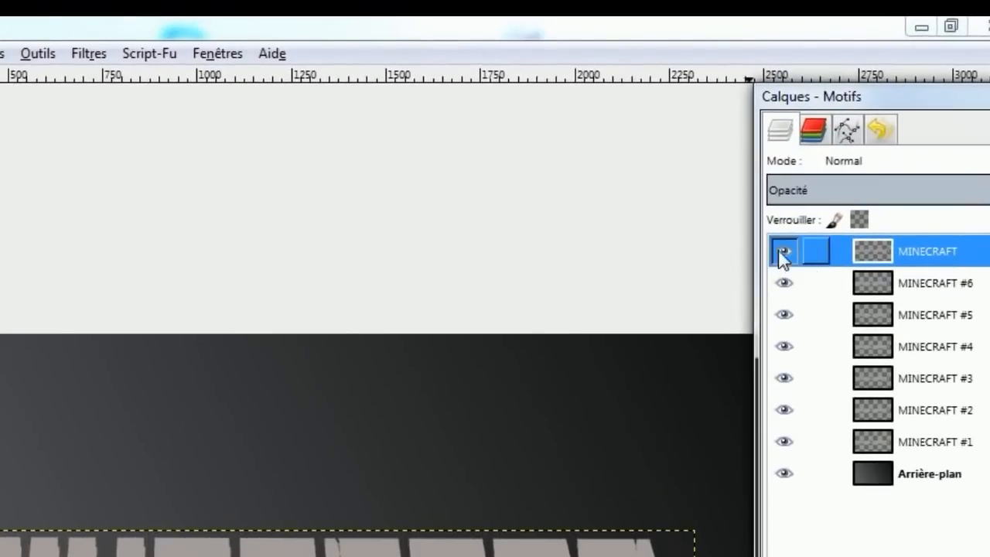
click(138, 55)
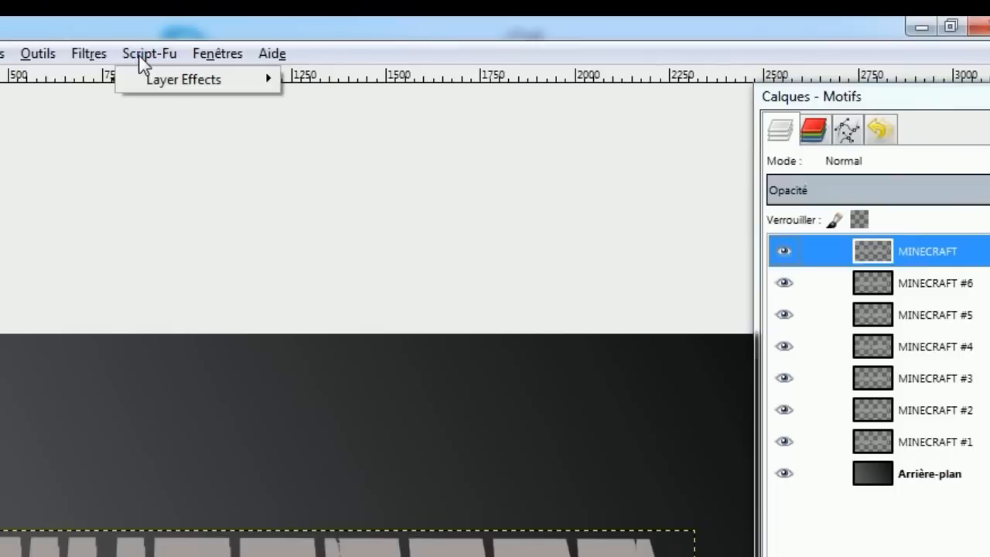
mouse_move(187, 85)
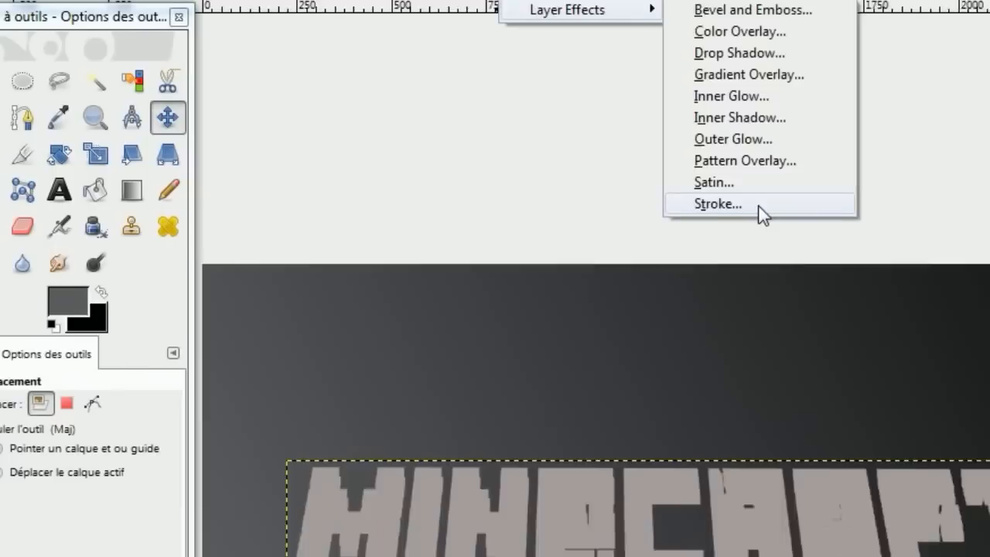
click(761, 209)
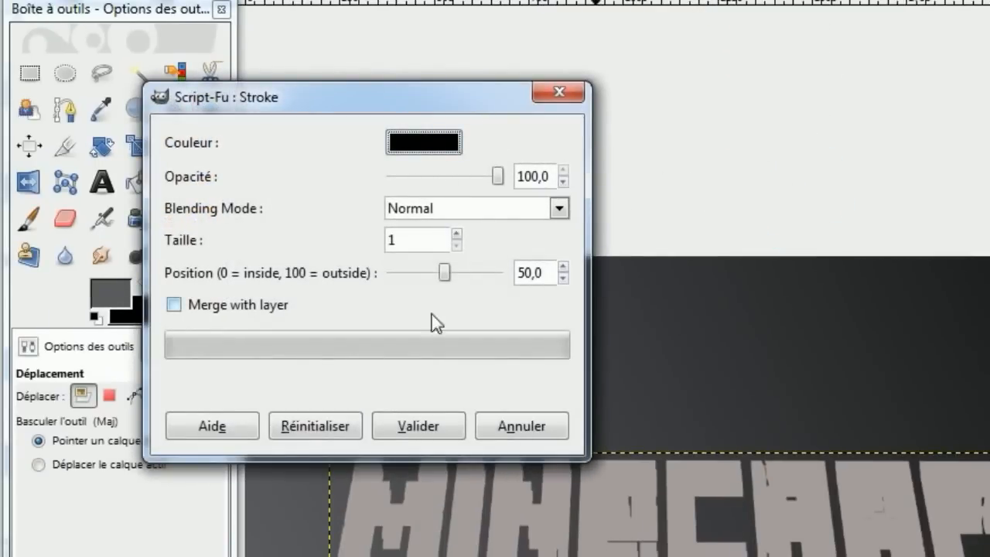
click(427, 443)
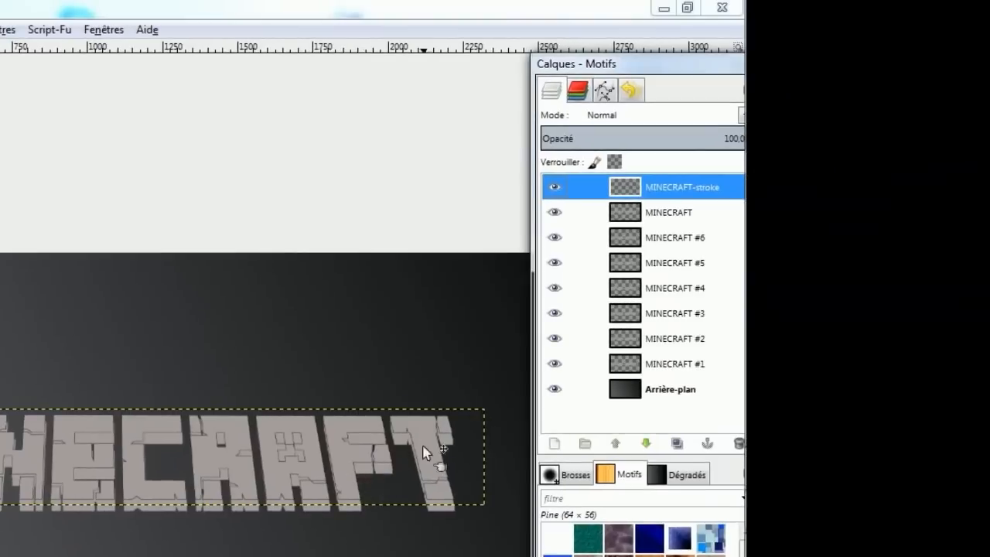
right_click(658, 189)
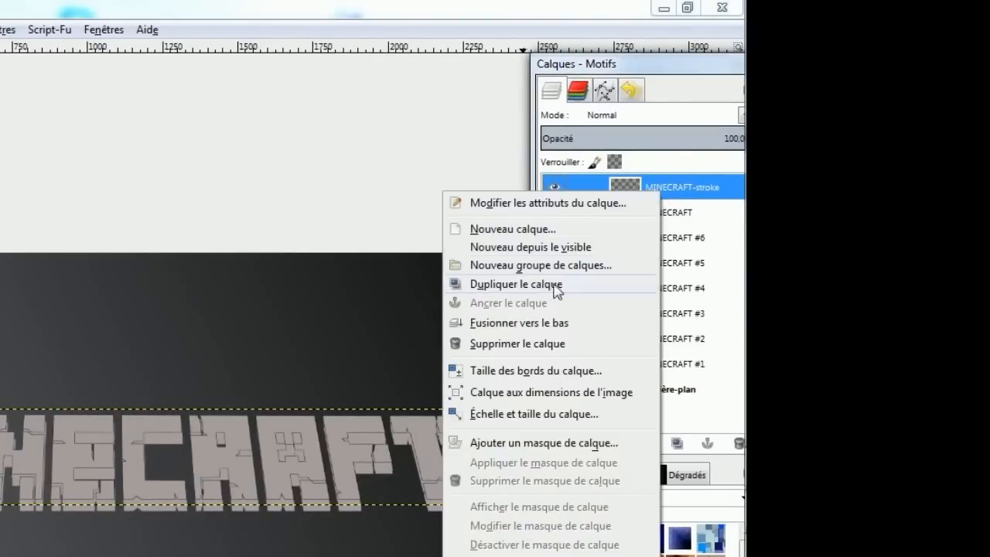
click(518, 340)
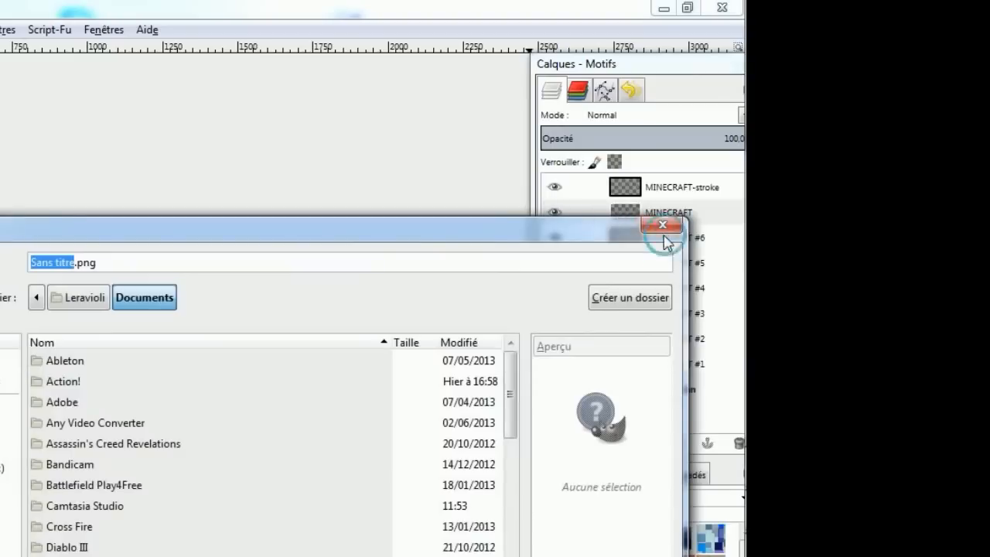
click(659, 227)
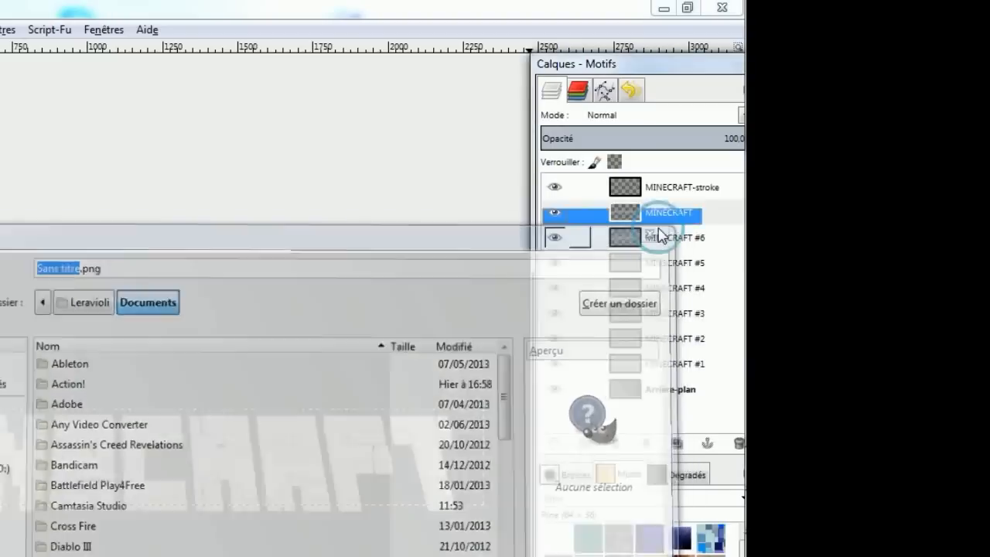
right_click(656, 189)
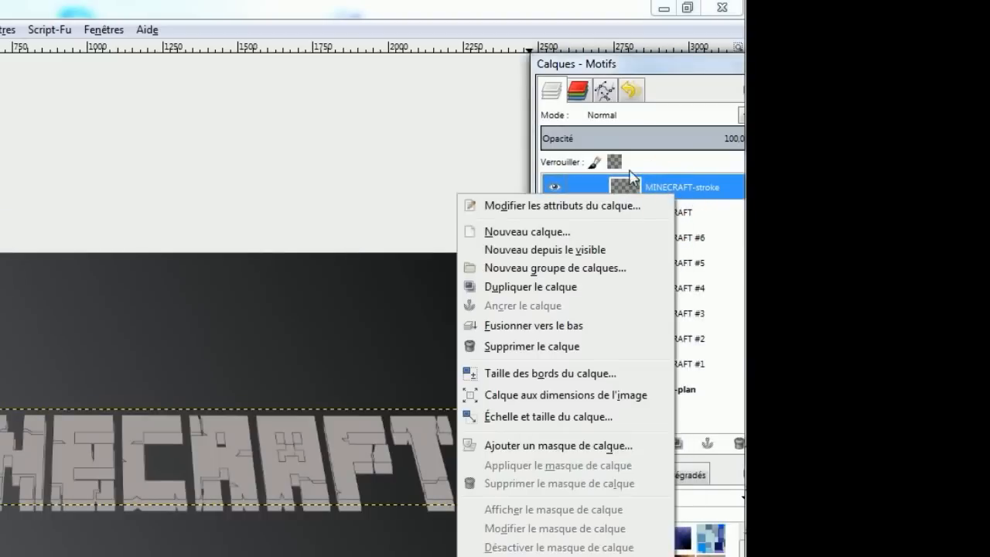
click(701, 205)
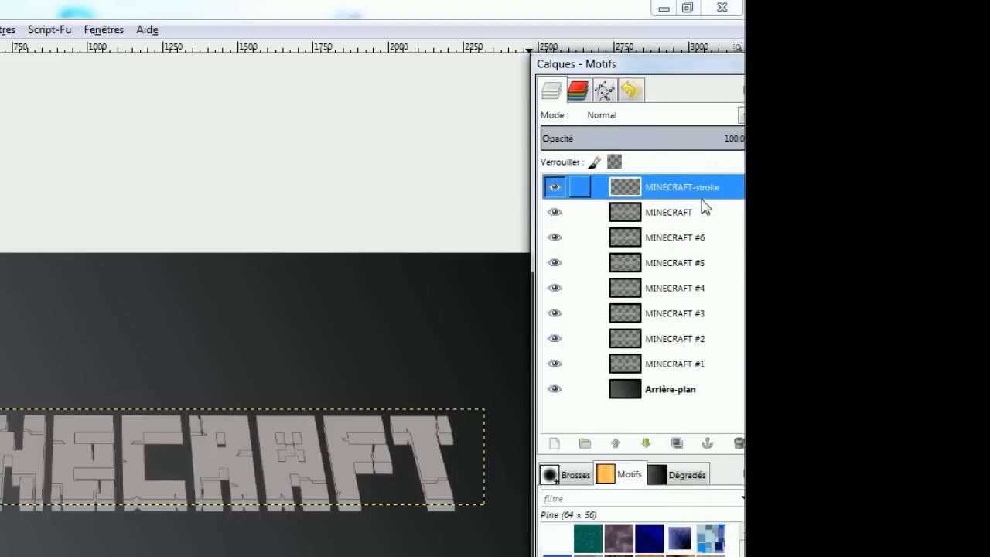
Step: Delete the MINECRAFT-stroke layer
right_click(688, 185)
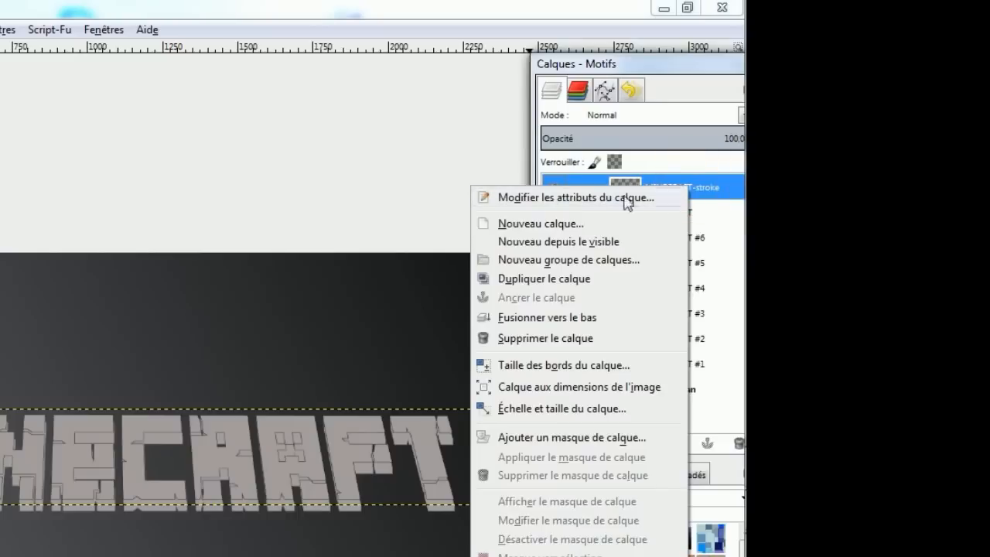
click(561, 338)
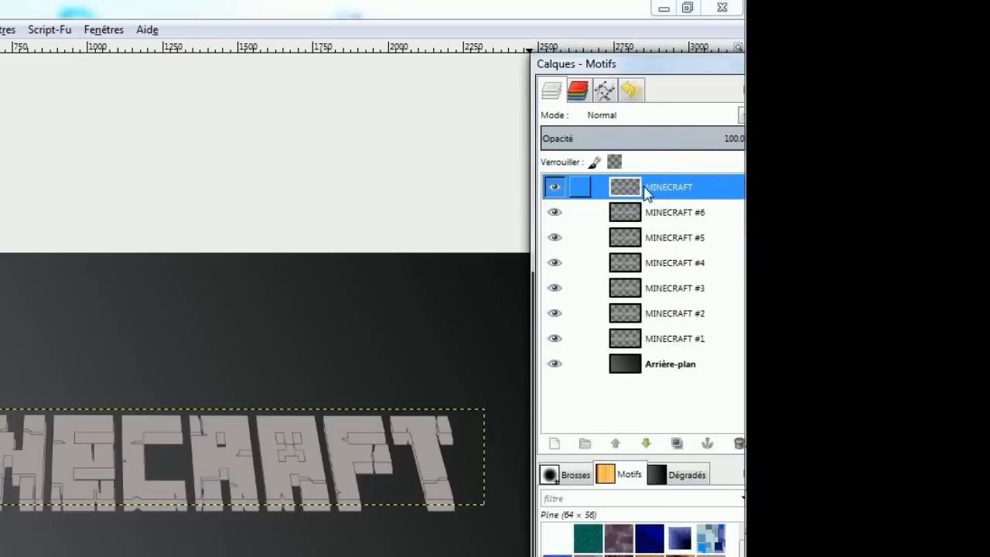
Step: Toggle the MINECRAFT layer's visibility to compare the outlined top lettering with the copies beneath it
click(554, 187)
click(555, 187)
click(556, 187)
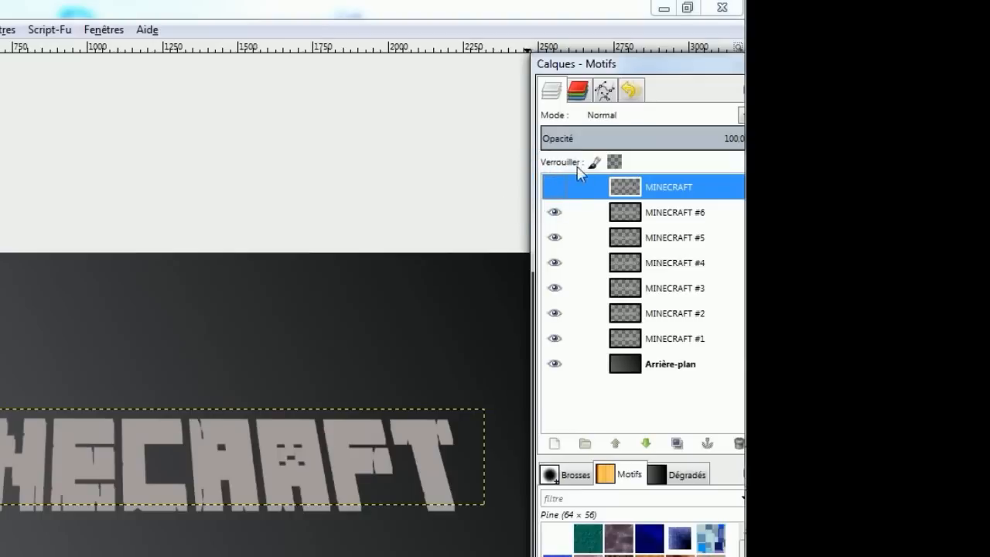
click(560, 184)
click(561, 184)
click(561, 184)
click(561, 184)
click(561, 186)
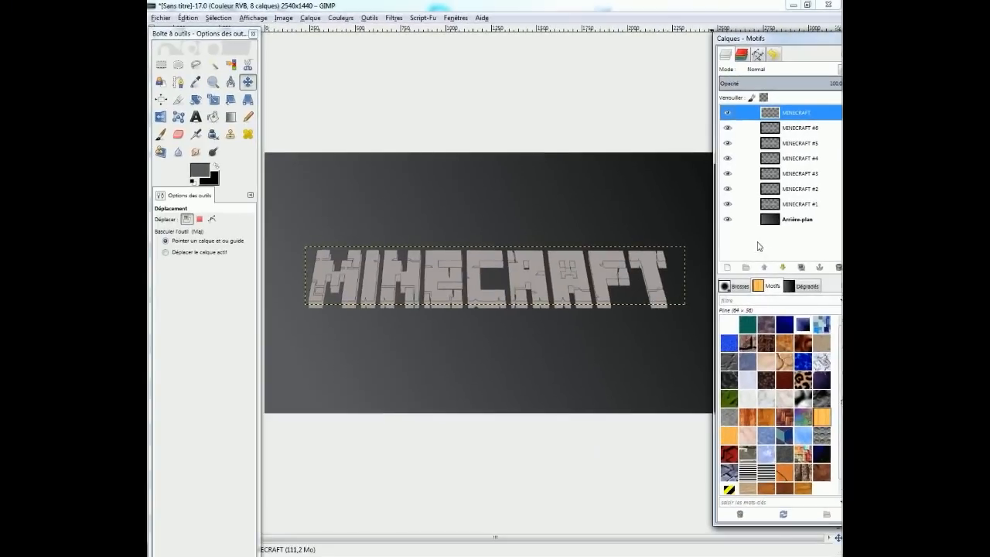
Step: Hide the Arrière-plan and MINECRAFT layers and merge the visible copies #1 to #6 into one layer, expanded as necessary
click(727, 219)
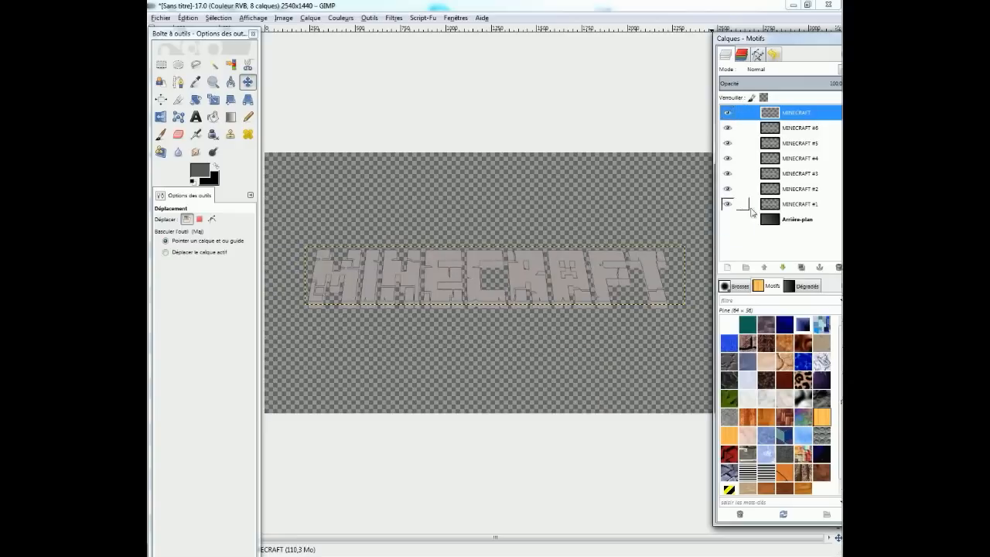
click(727, 112)
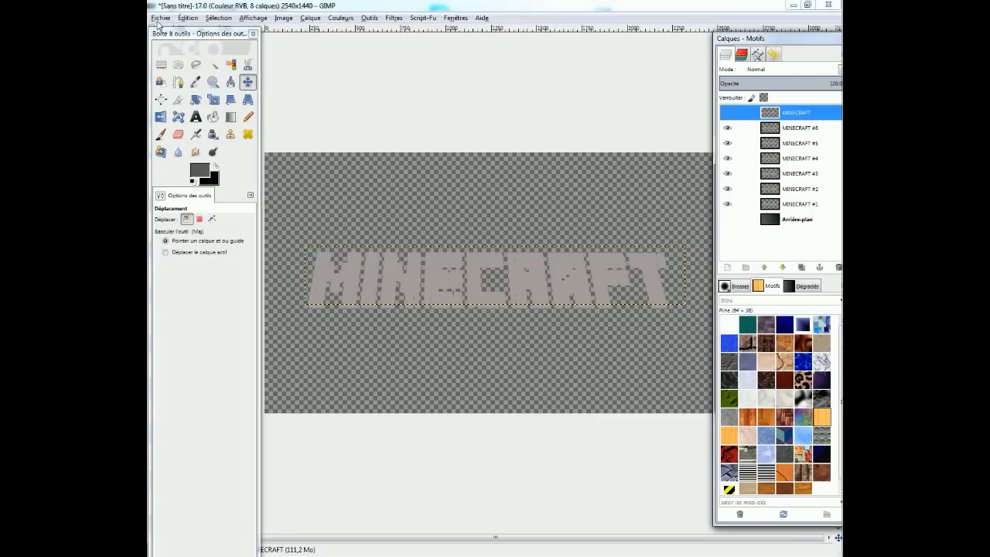
mouse_move(175, 39)
mouse_down()
mouse_move(178, 59)
mouse_move(183, 37)
mouse_move(175, 37)
mouse_up()
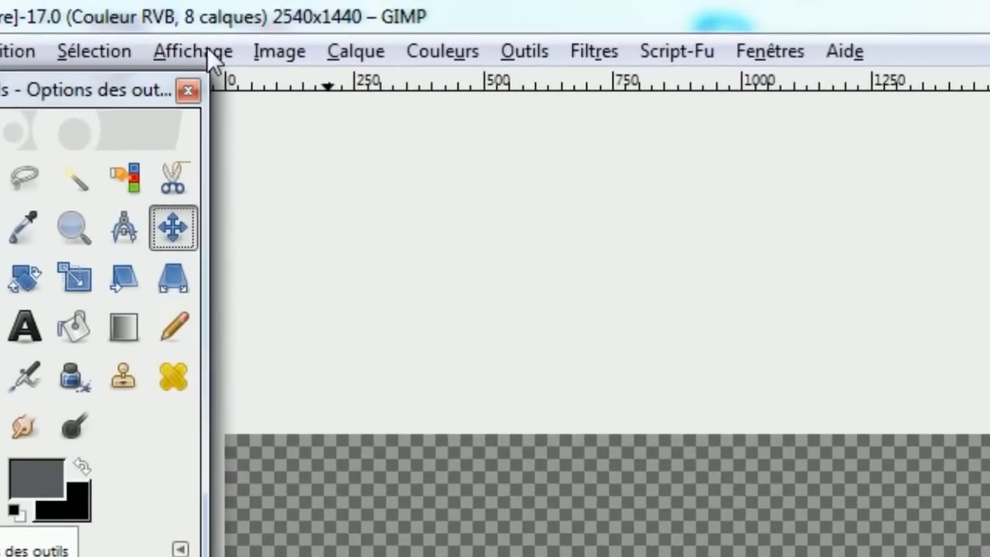
click(284, 17)
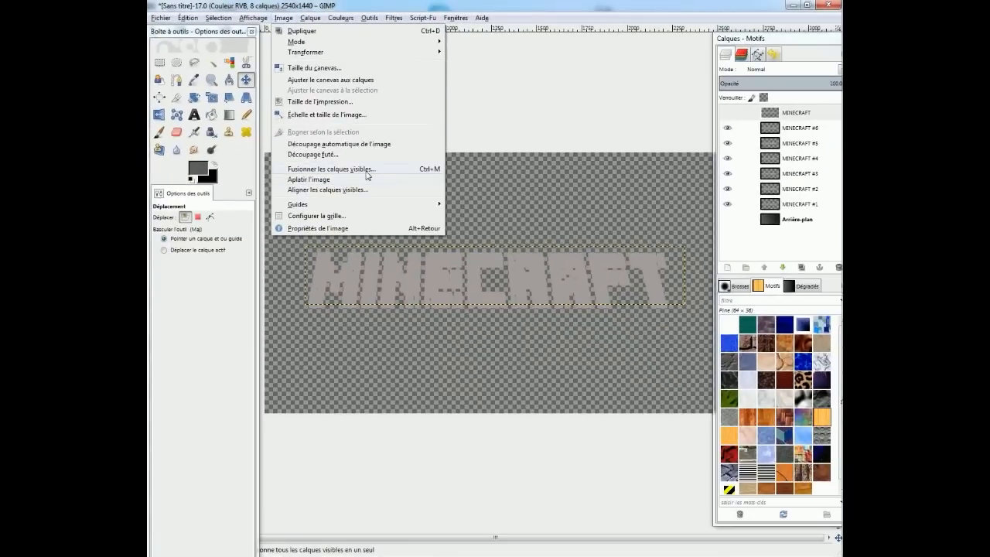
click(367, 171)
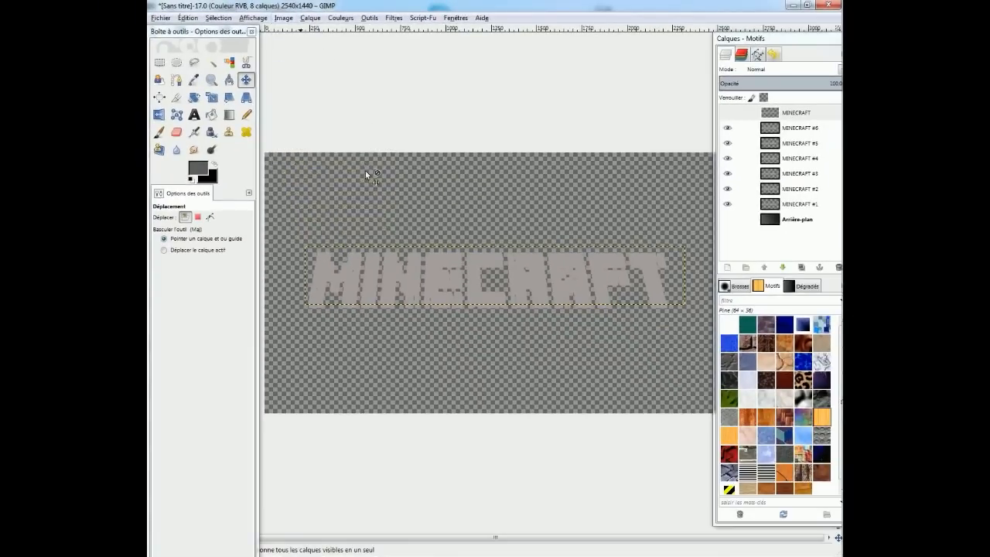
click(317, 241)
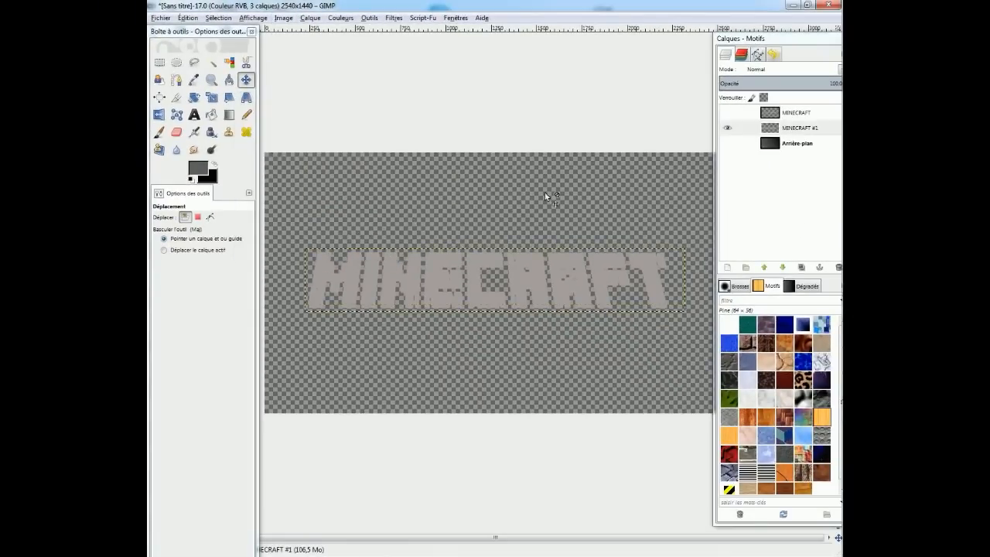
Step: Show the MINECRAFT and Arrière-plan layers again and apply a black Color Overlay to MINECRAFT #1, opacity 100, blending mode Normal
click(768, 128)
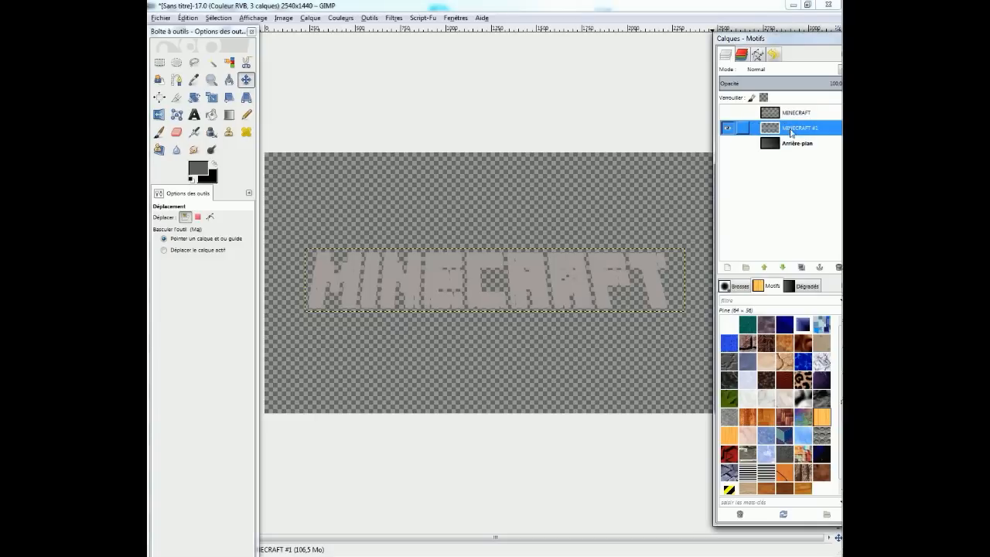
click(727, 112)
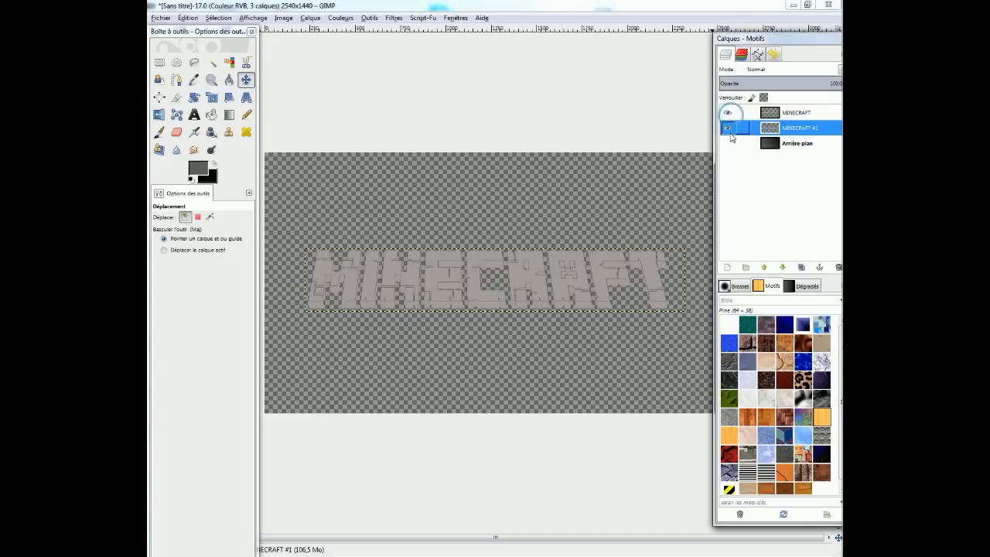
click(727, 143)
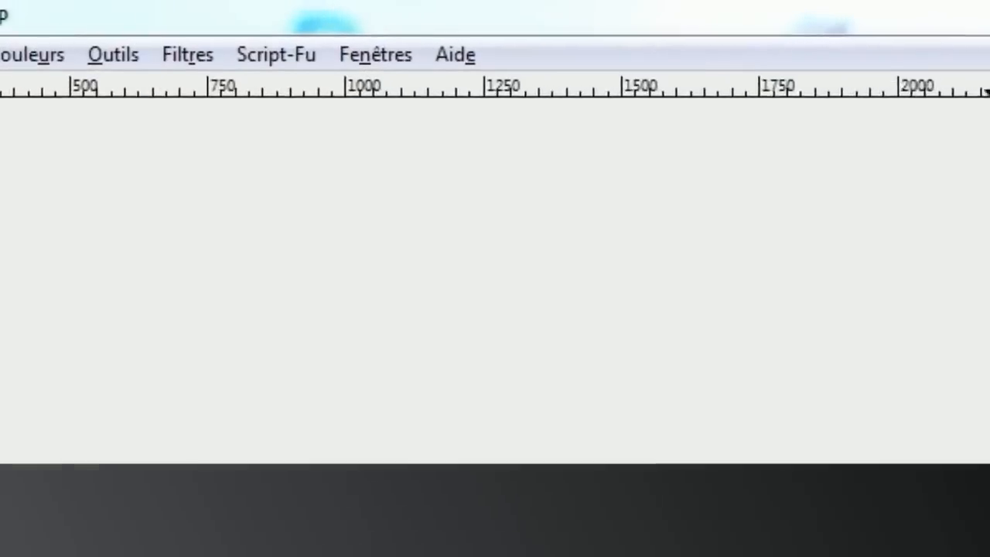
click(291, 57)
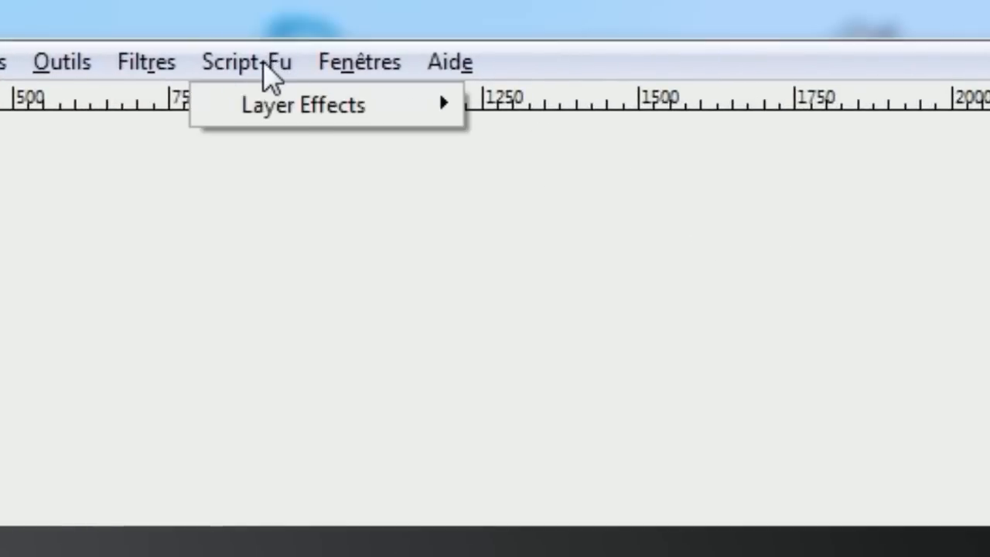
mouse_move(360, 108)
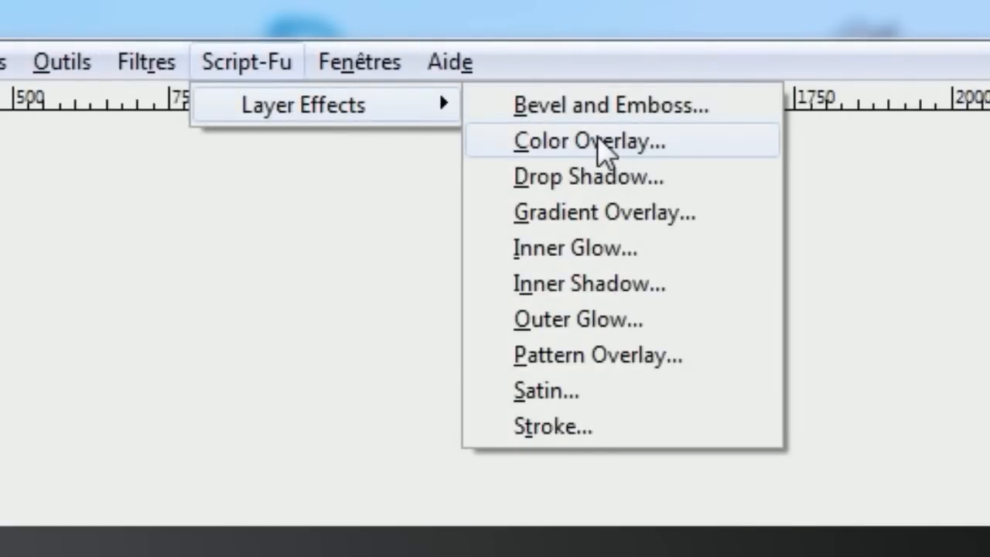
click(609, 157)
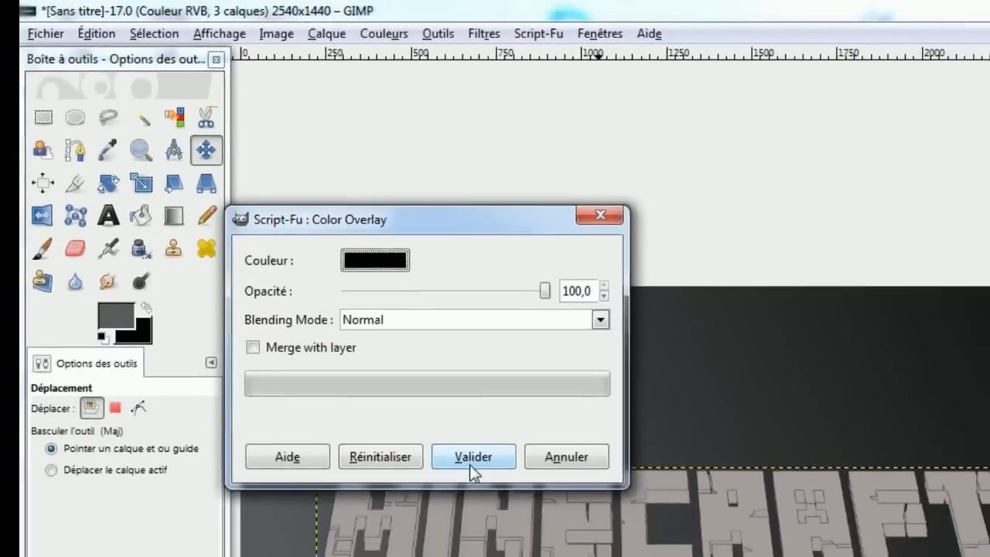
click(484, 493)
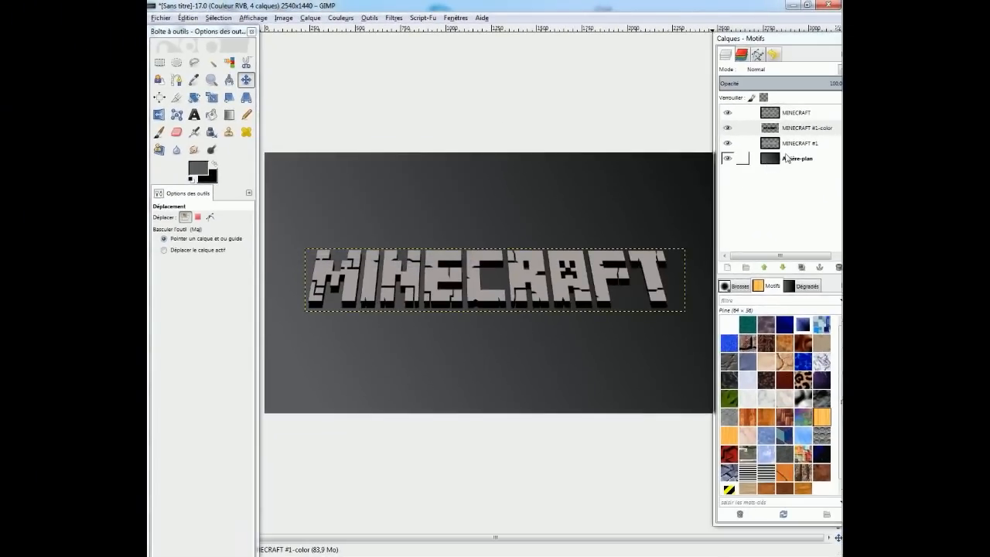
Step: Merge MINECRAFT #1-color with MINECRAFT #1, hiding the MINECRAFT and Arrière-plan layers only during the merge
click(727, 158)
click(725, 113)
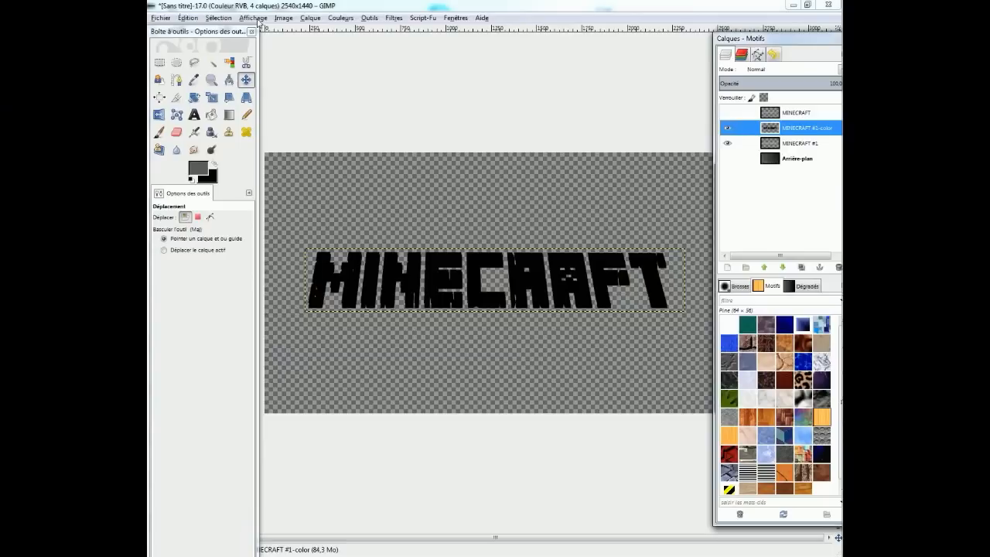
key(ctrl+m)
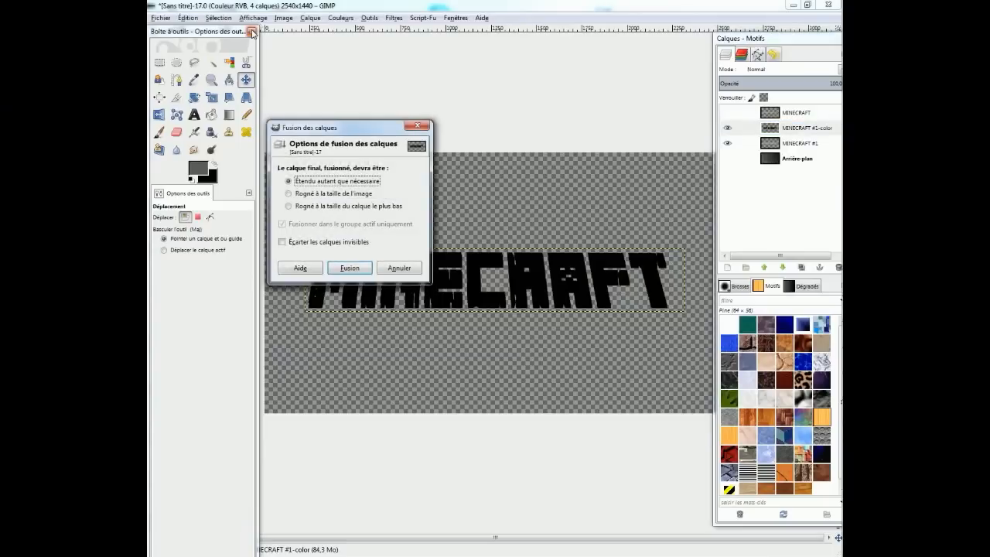
key(Return)
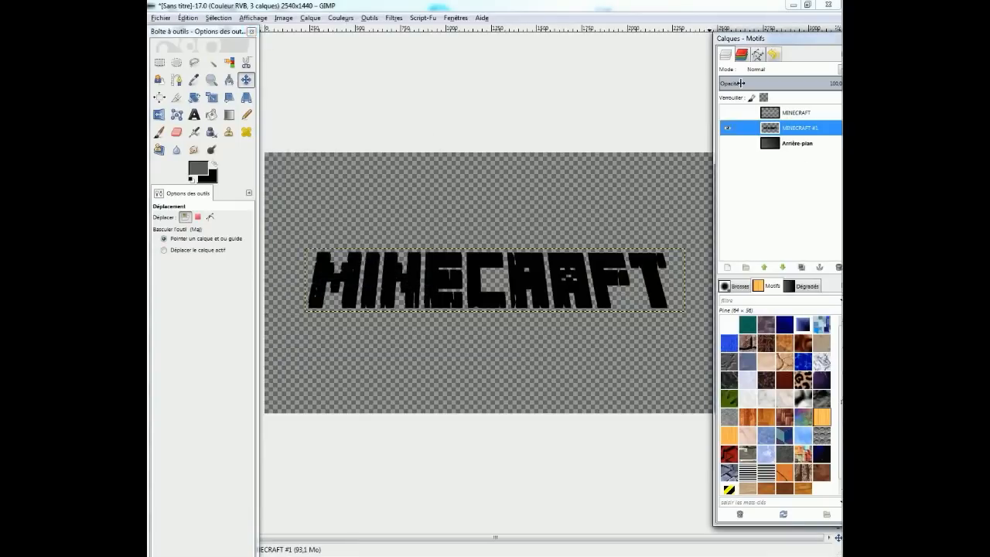
click(727, 114)
click(727, 144)
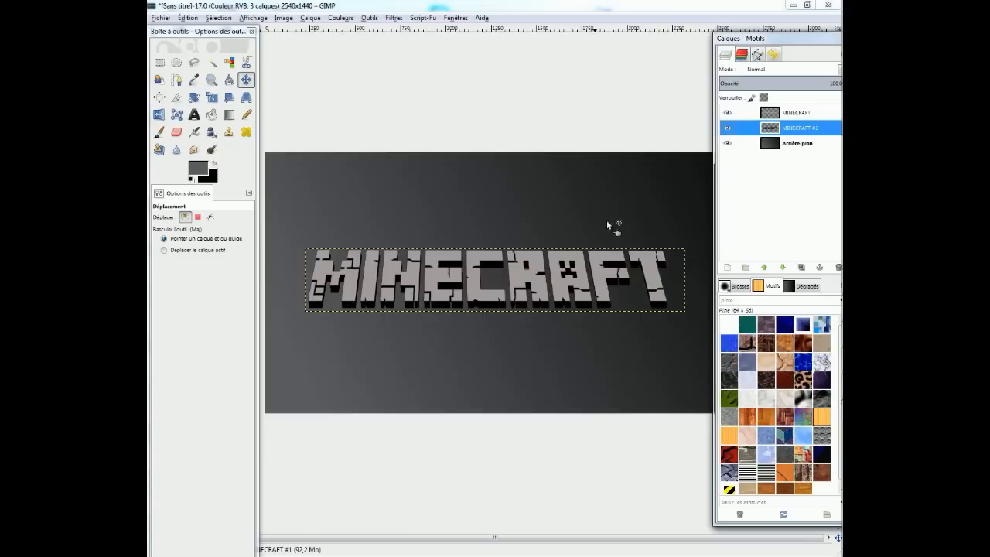
Step: Toggle the visibility of MINECRAFT #1 and MINECRAFT to examine the black thickness and the grey face separately
click(727, 129)
click(727, 128)
click(727, 128)
click(727, 129)
click(727, 114)
click(727, 114)
click(727, 114)
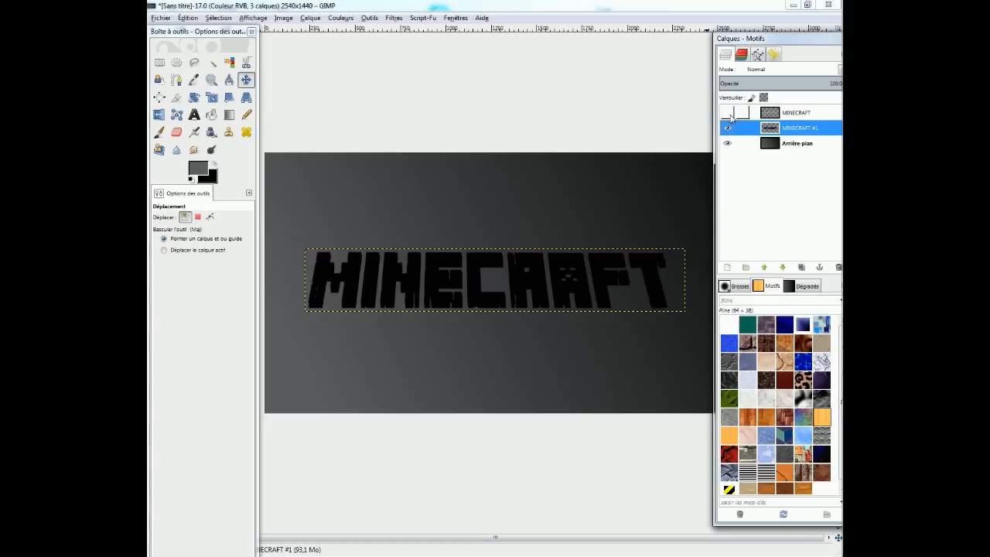
click(727, 114)
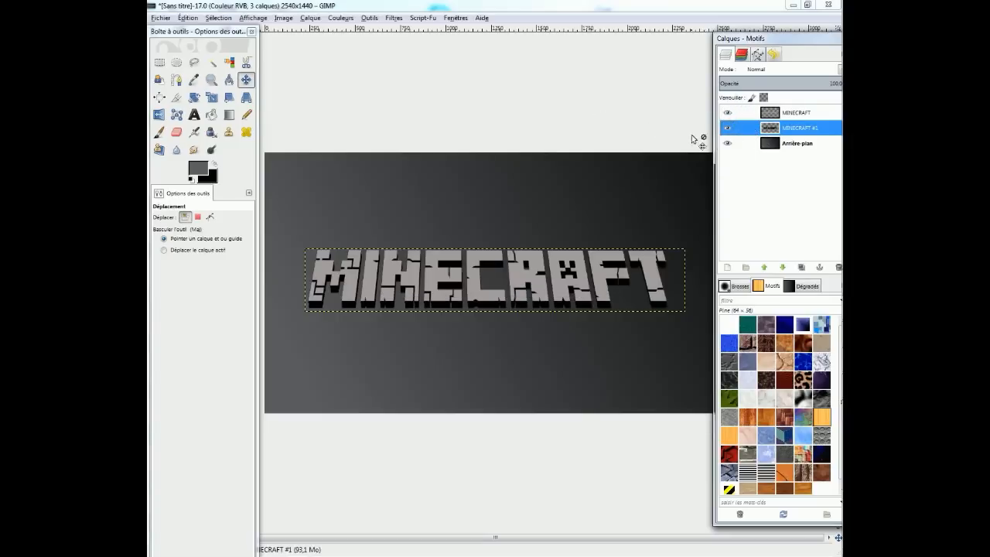
Step: Merge the MINECRAFT and MINECRAFT #1 layers into one title layer, hiding the Arrière-plan layer only during the merge
click(727, 143)
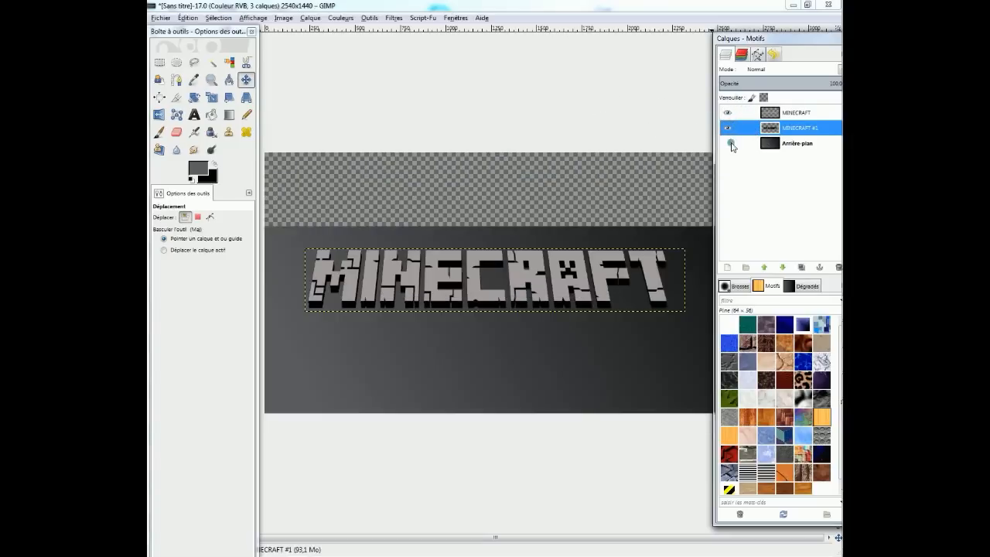
key(ctrl+m)
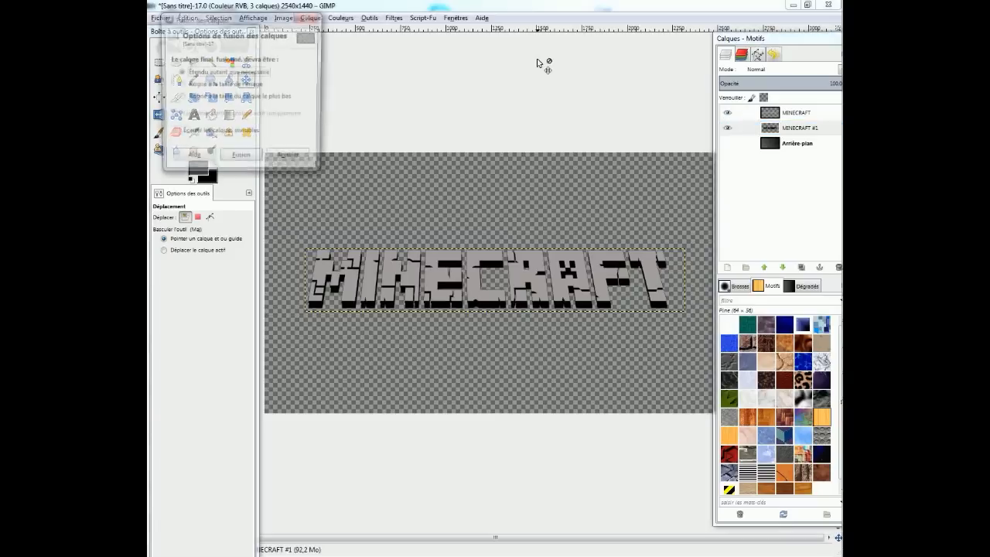
key(Return)
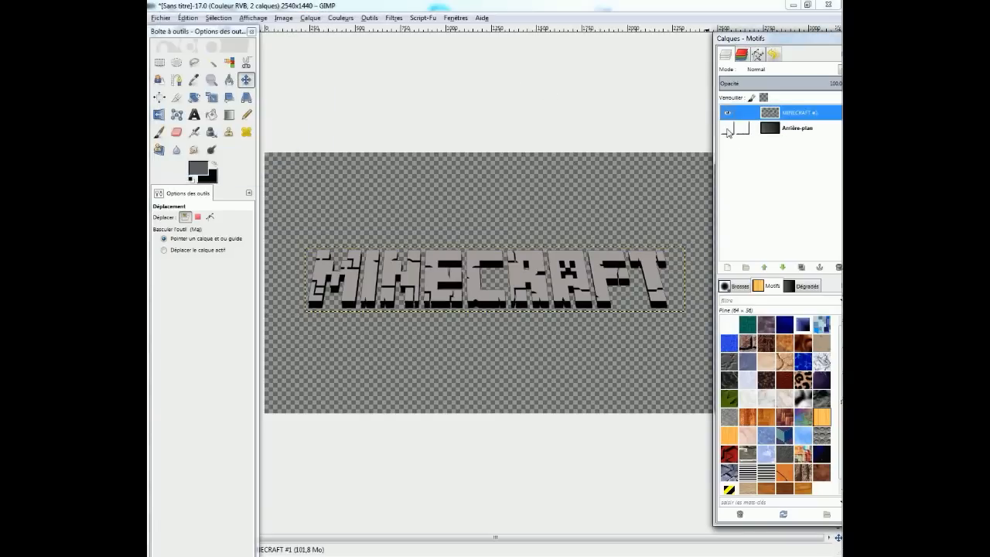
click(727, 128)
Step: Reposition the merged title on the background, slightly higher and further right than before
drag(414, 285, 449, 252)
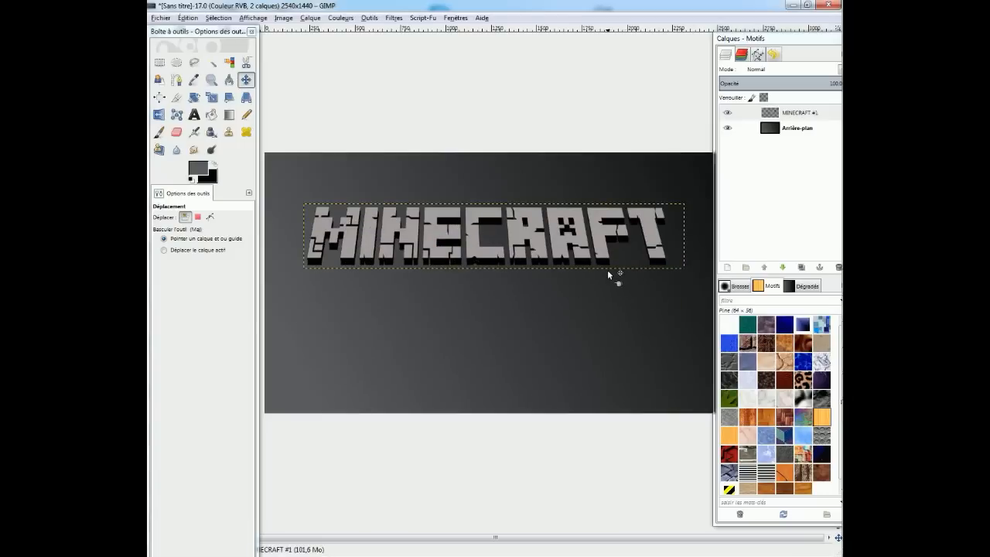
drag(366, 215, 374, 249)
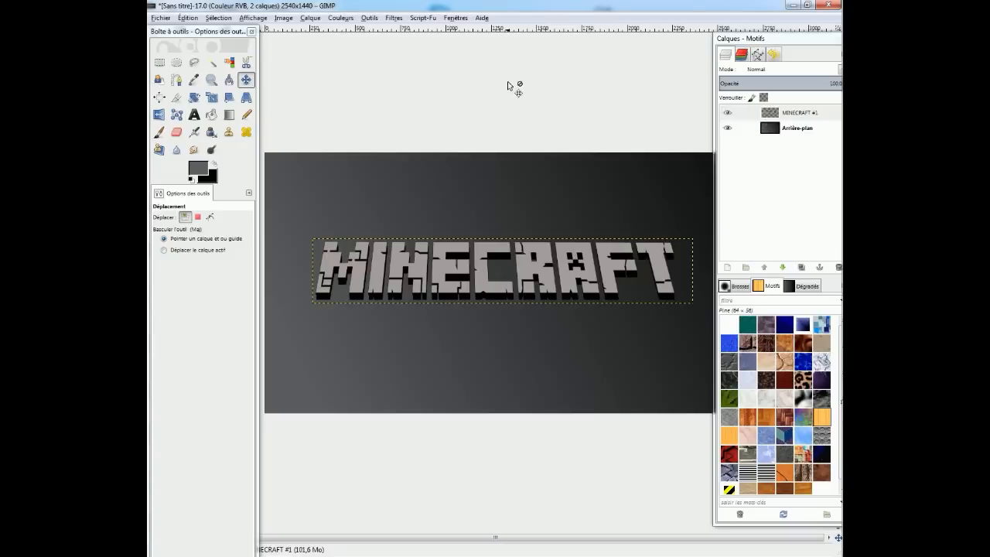
click(434, 19)
mouse_move(439, 30)
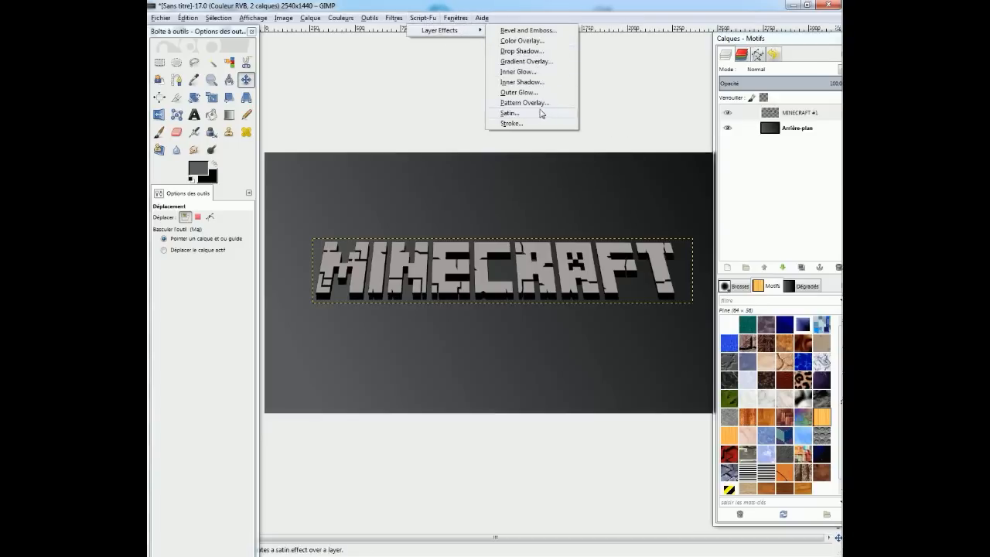
click(422, 19)
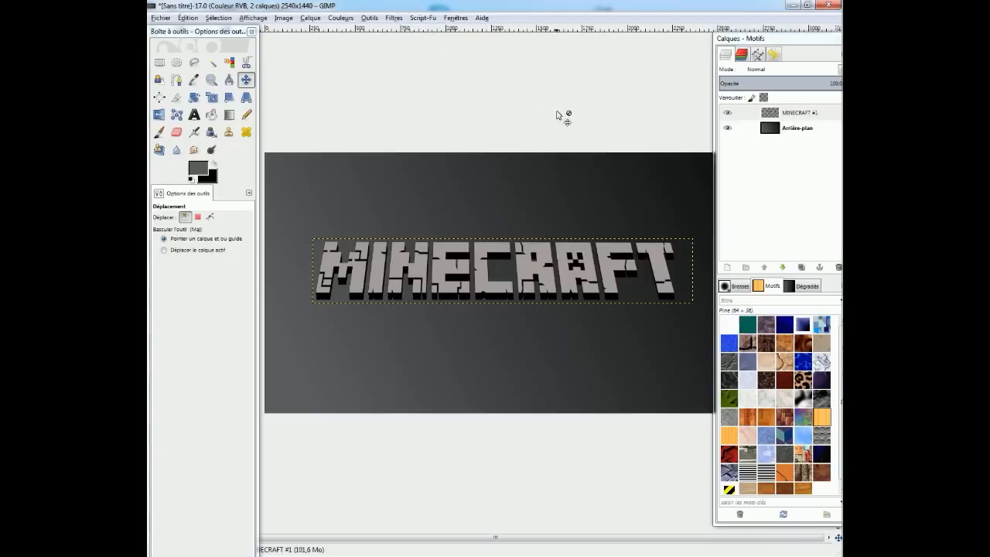